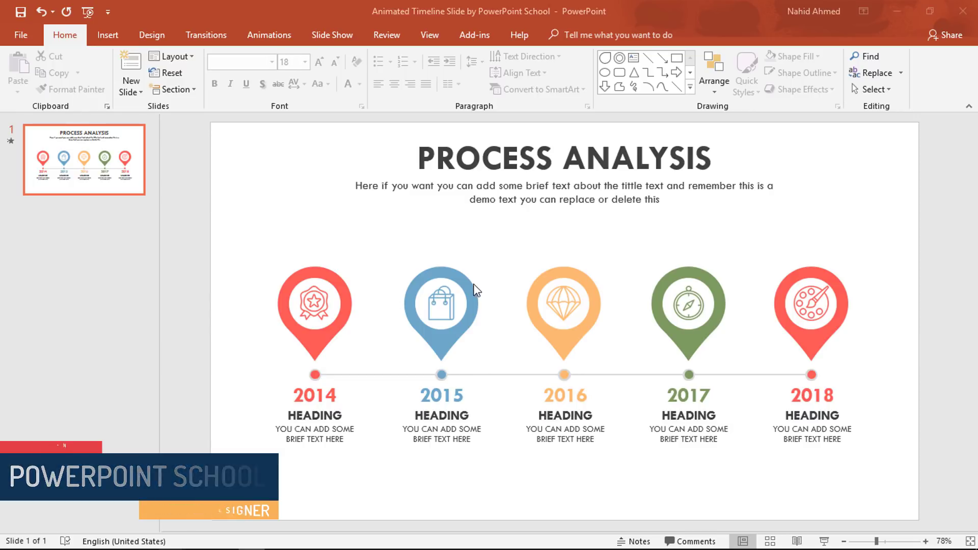
- Add a blank second slide and draw a small light grey circle with no outline
right_click(72, 248)
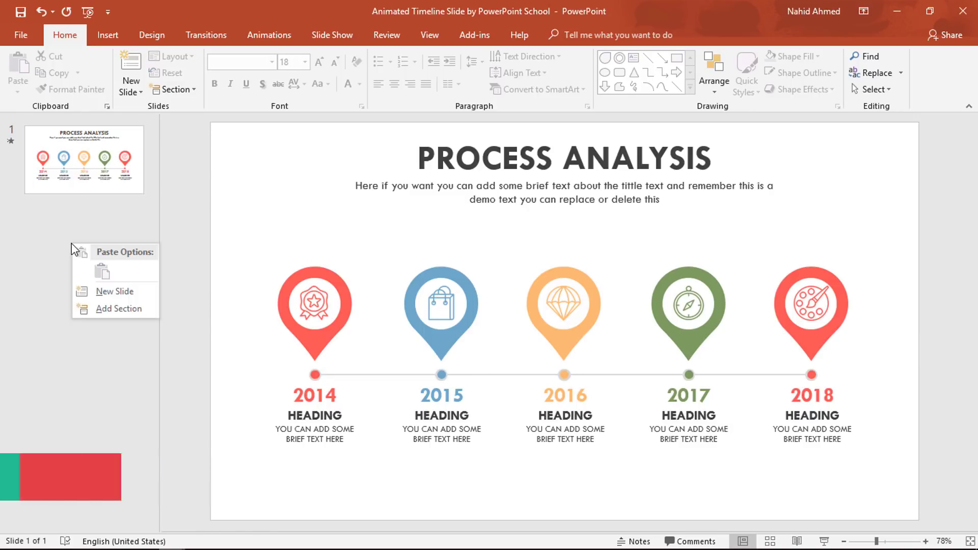
click(107, 291)
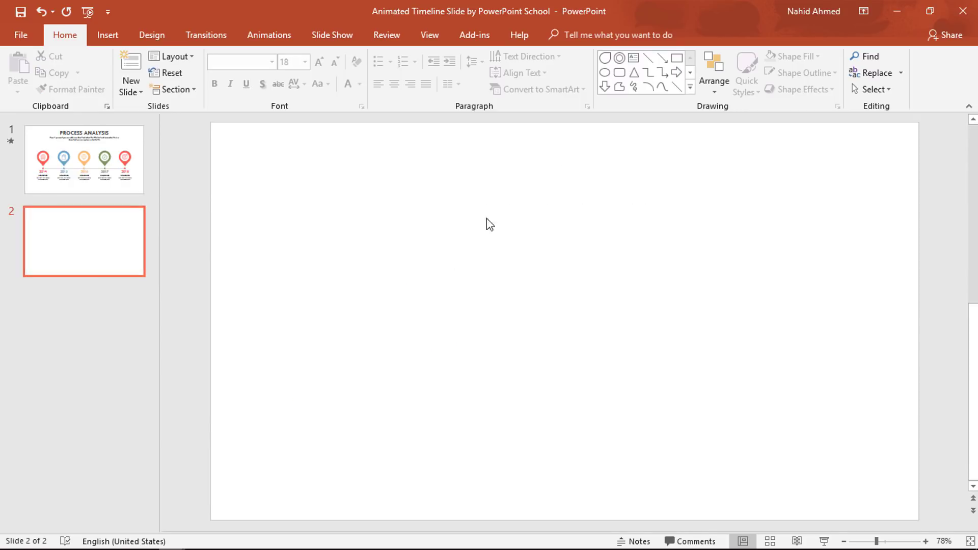
click(605, 72)
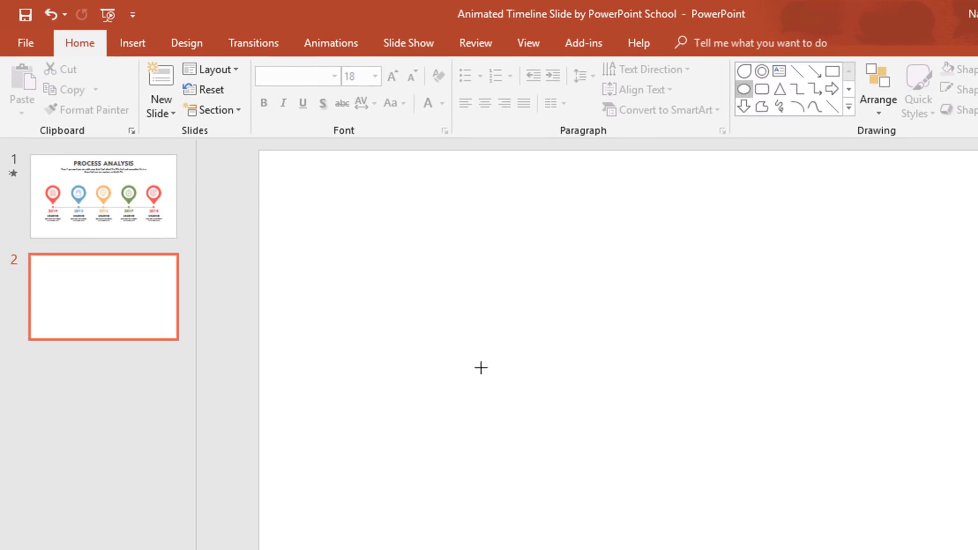
drag(427, 388, 444, 405)
scroll(513, 441, up, 3)
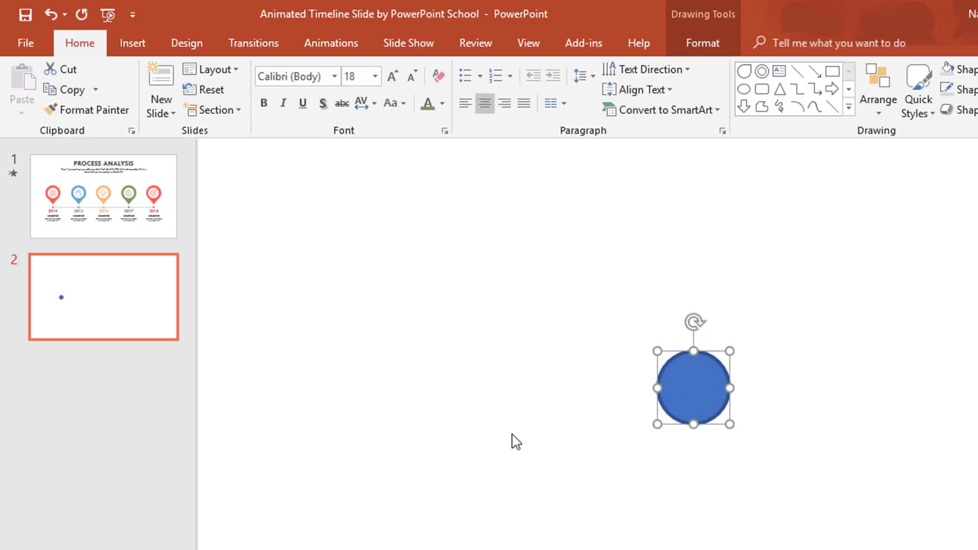
click(699, 49)
click(466, 69)
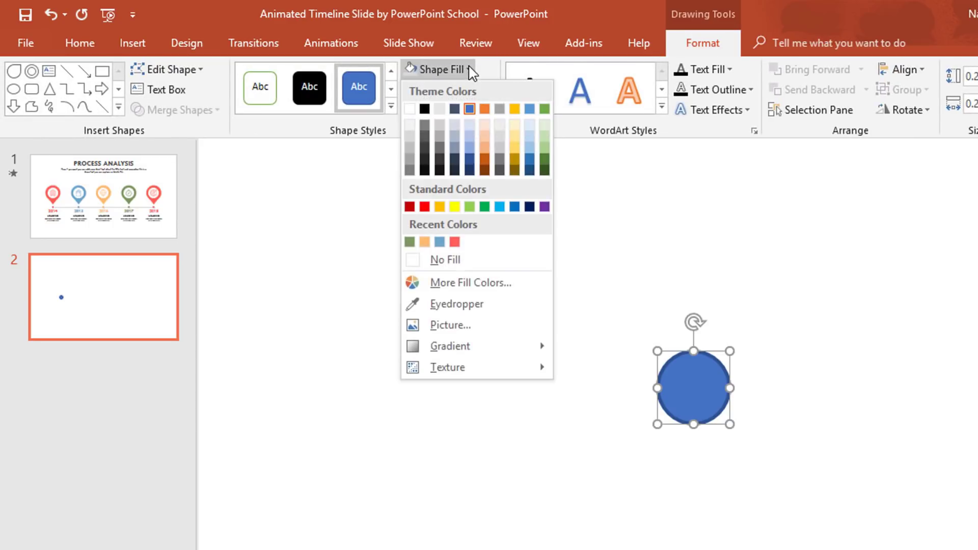
click(410, 138)
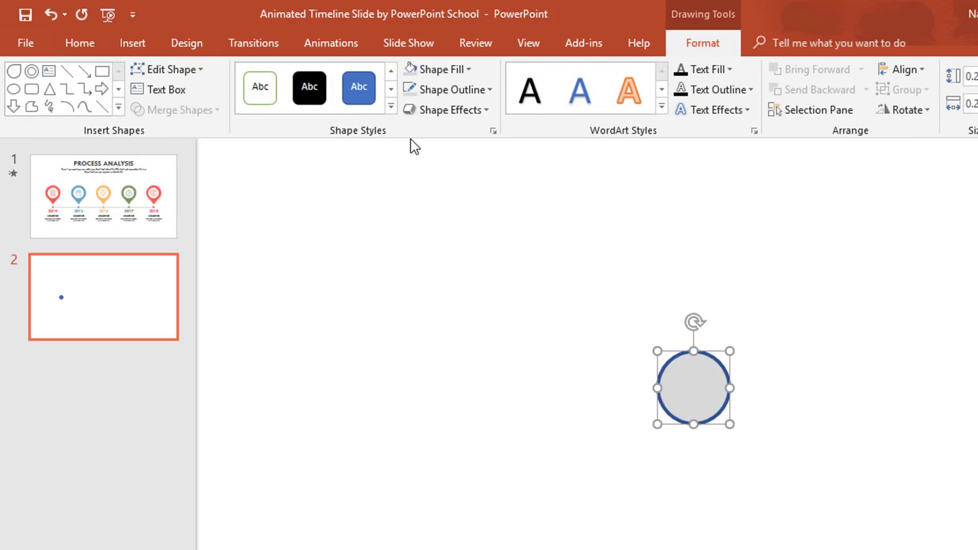
click(455, 91)
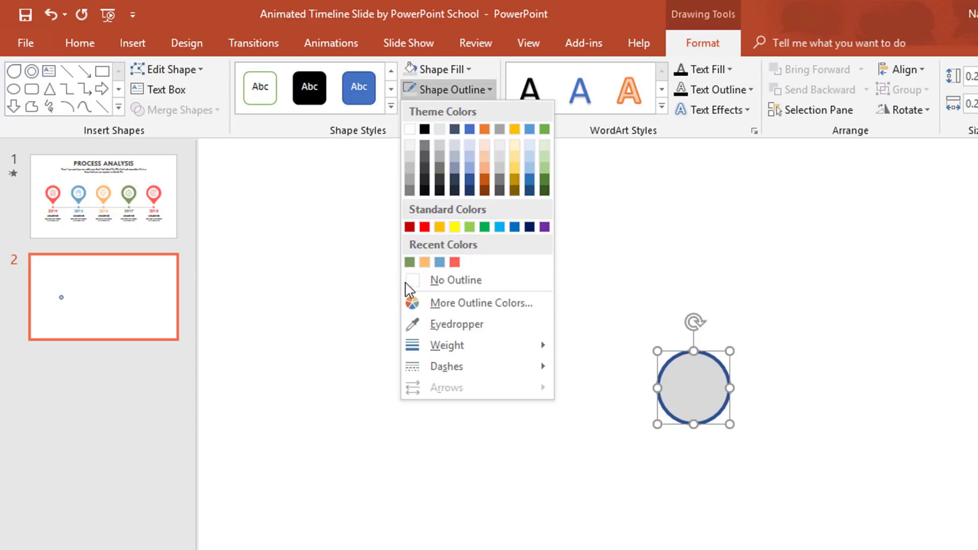
click(423, 285)
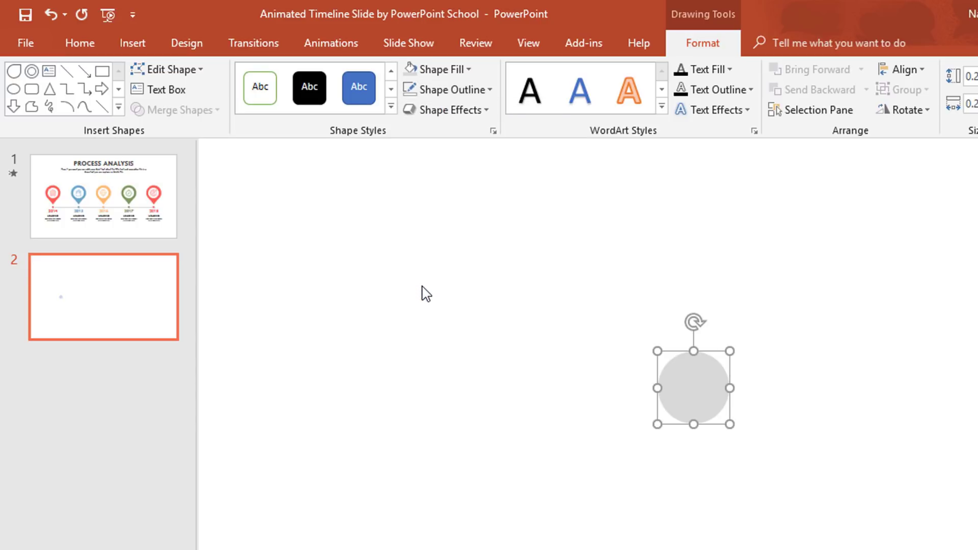
- Make a half-size red copy, centre it on the grey circle, and group both as one marker
key(ctrl+d)
click(441, 70)
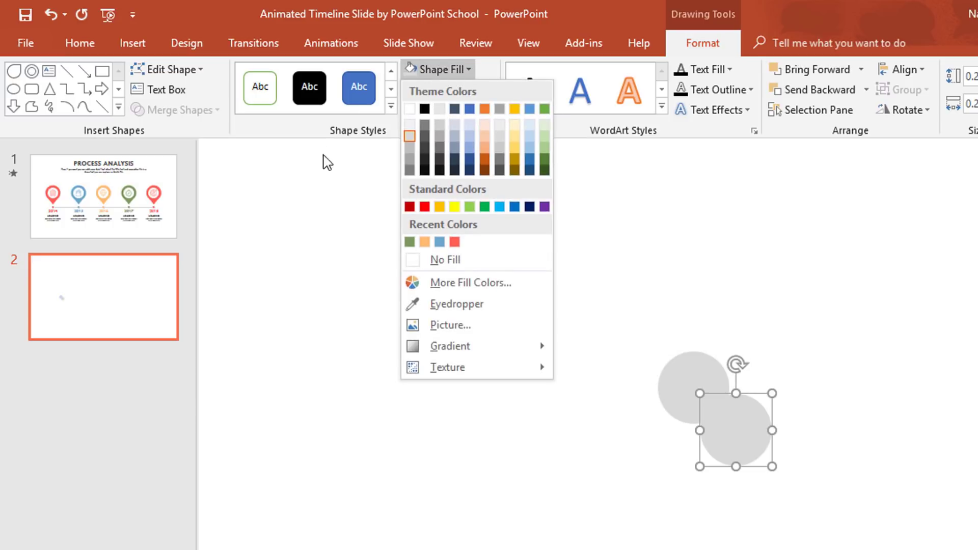
click(454, 241)
key(ctrl+z)
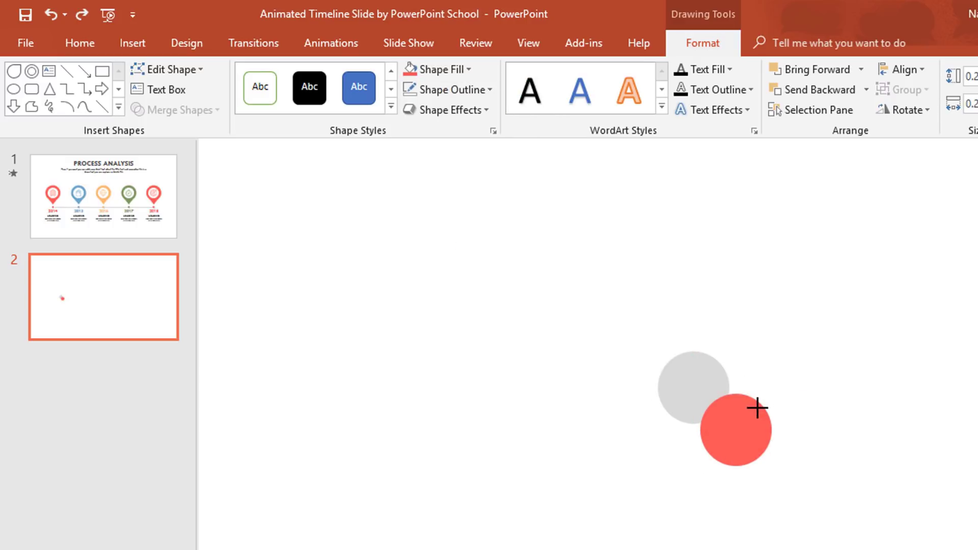
key(ctrl+y)
drag(741, 426, 694, 385)
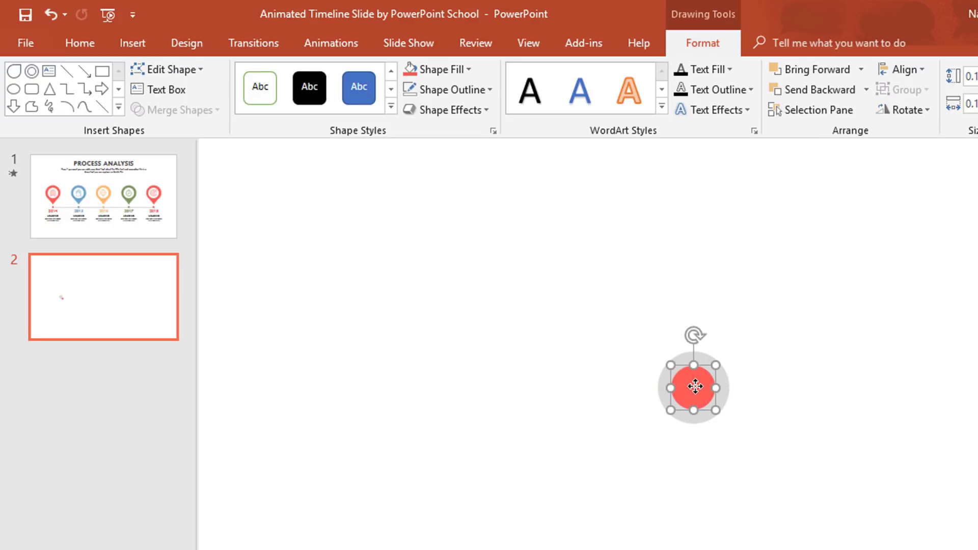
click(788, 320)
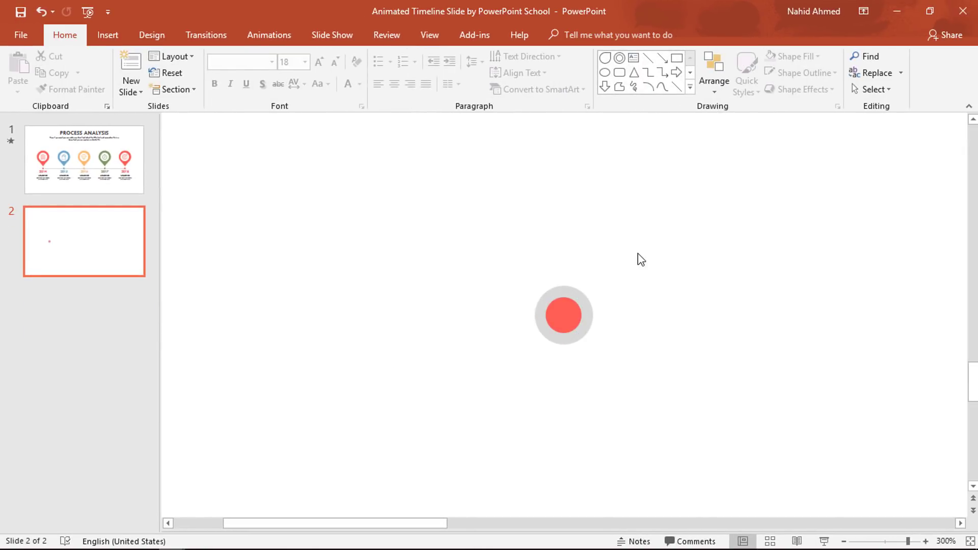
mouse_move(646, 248)
mouse_down()
mouse_move(635, 278)
mouse_move(524, 373)
mouse_move(502, 378)
mouse_up()
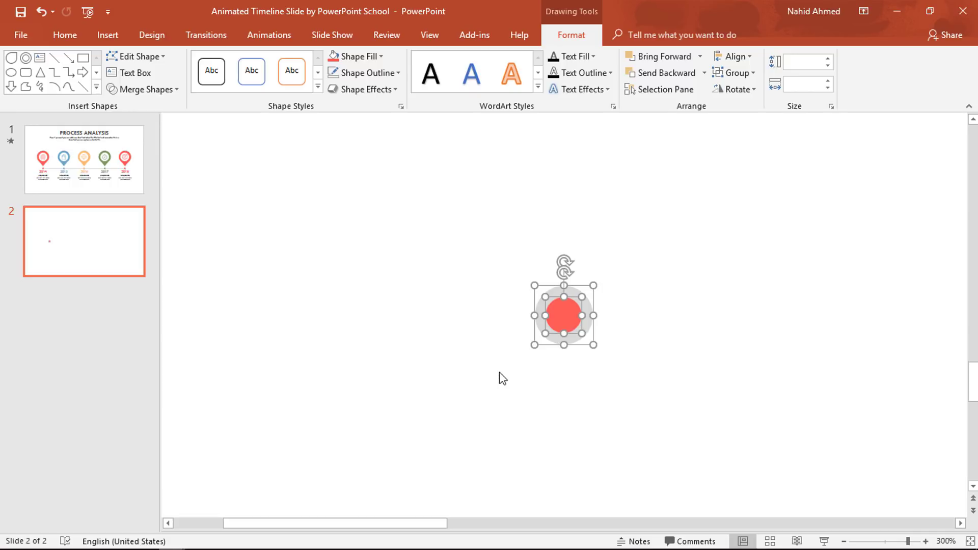
key(ctrl+g)
scroll(498, 378, down, 5)
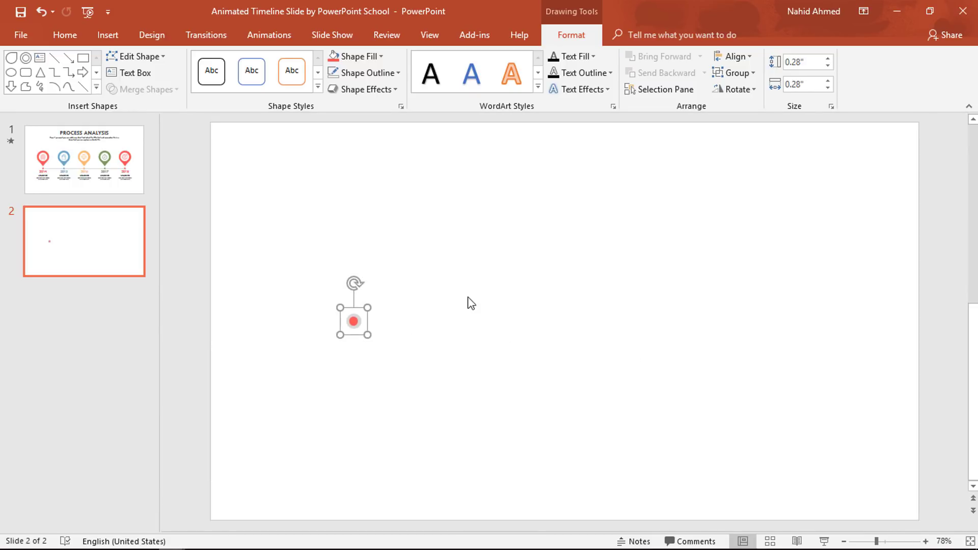
click(438, 294)
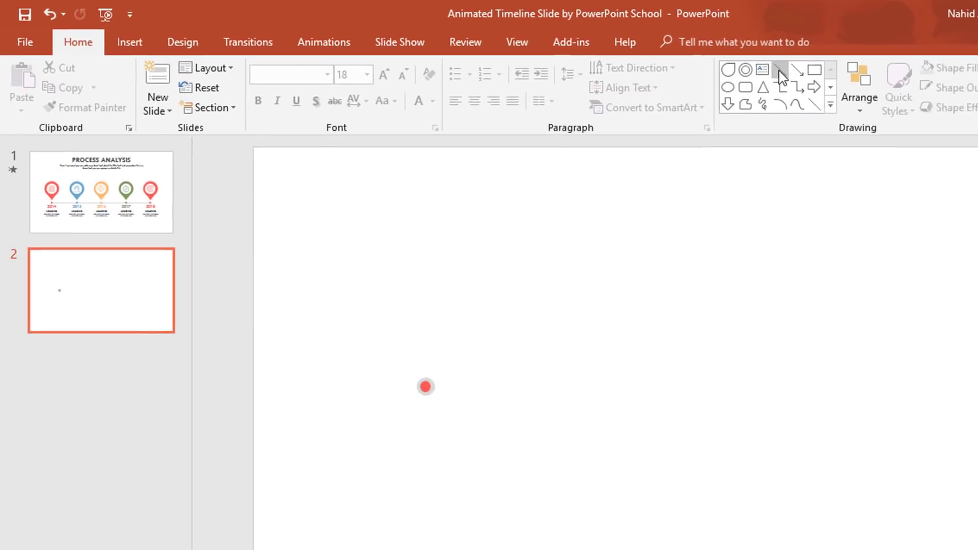
- Draw a horizontal line to the right of the dot, light grey at 2¼ pt weight
click(779, 71)
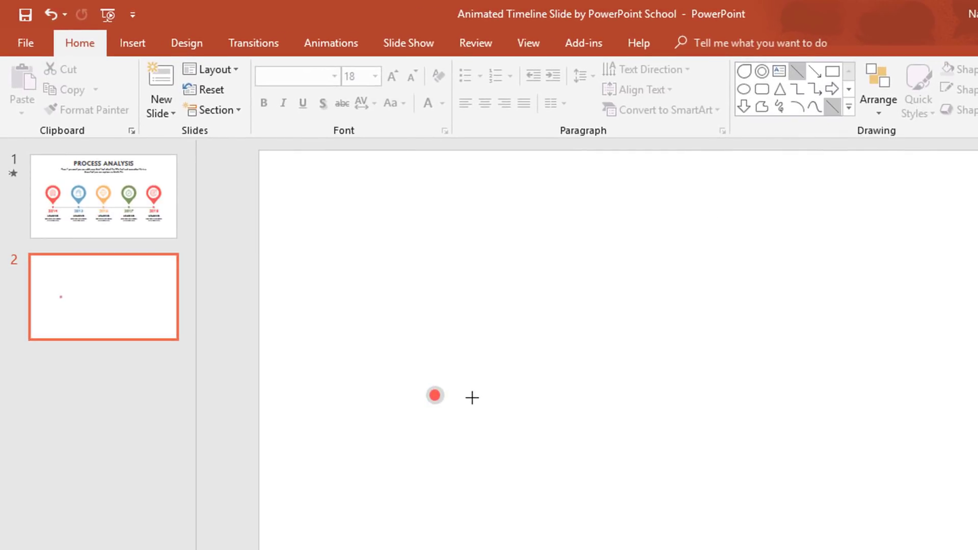
drag(458, 395, 597, 392)
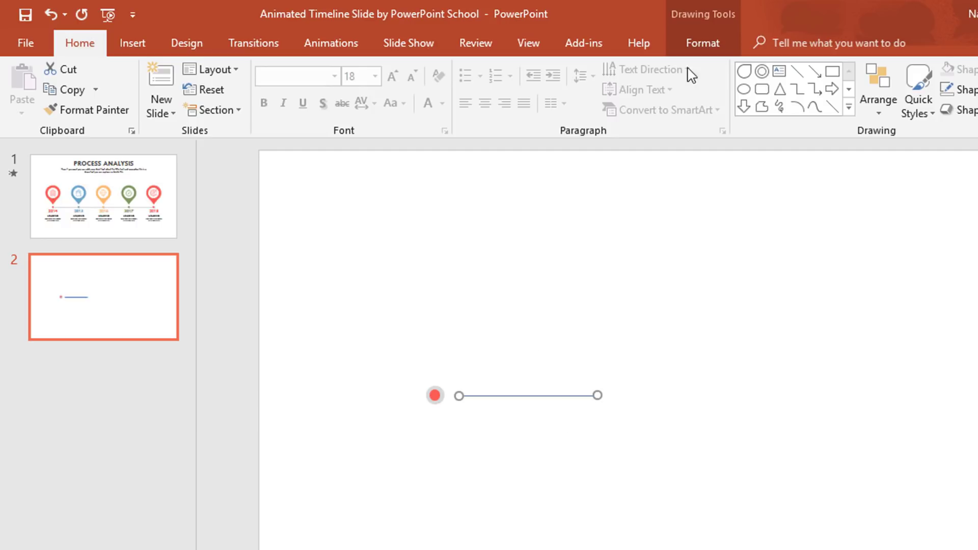
click(698, 41)
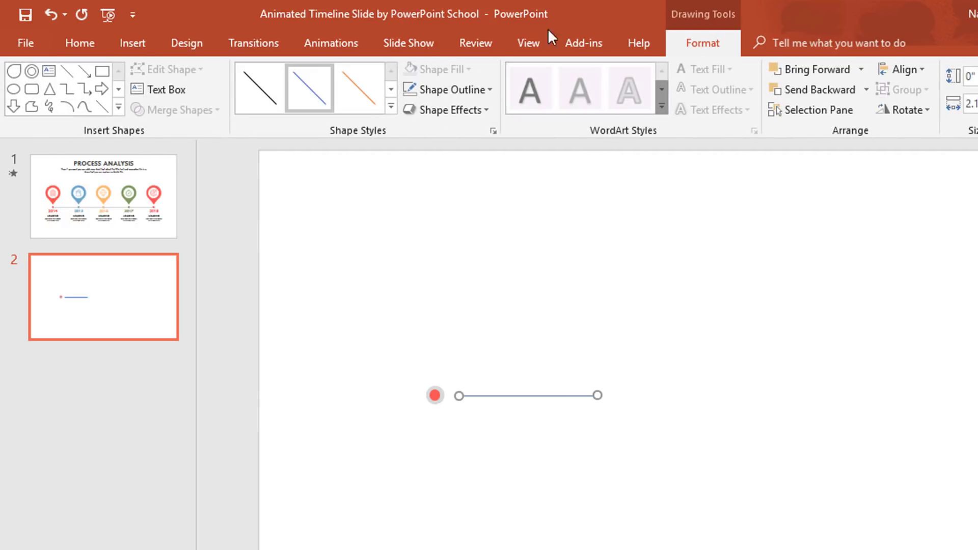
click(453, 93)
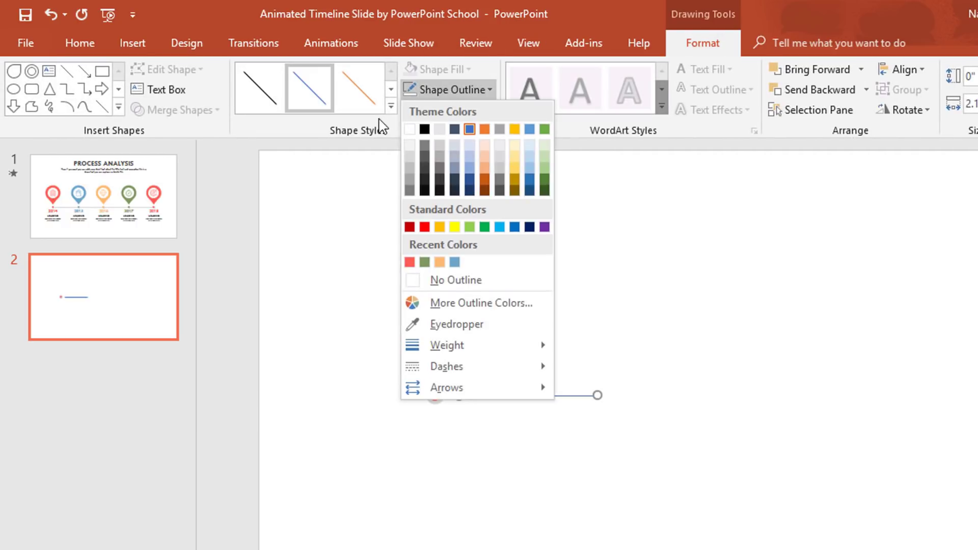
click(409, 157)
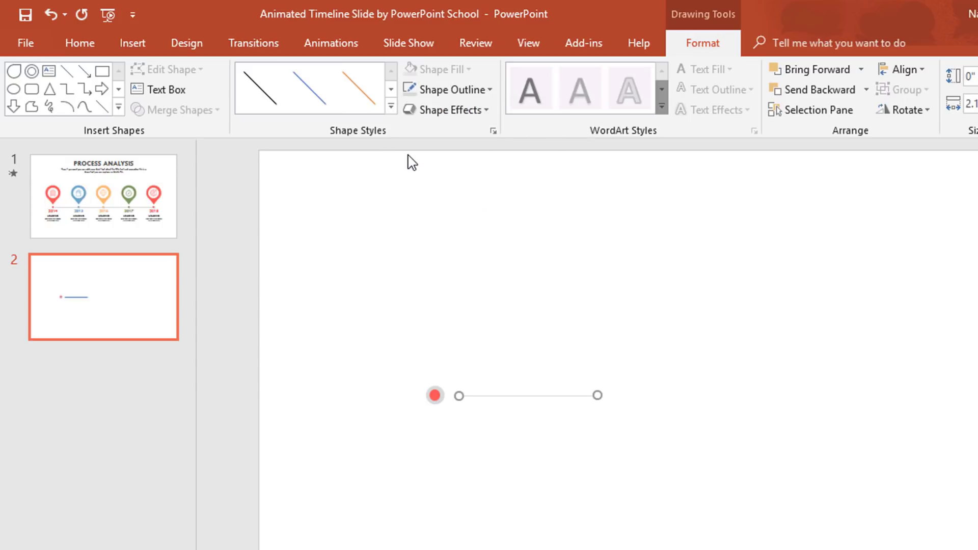
click(480, 93)
mouse_move(526, 351)
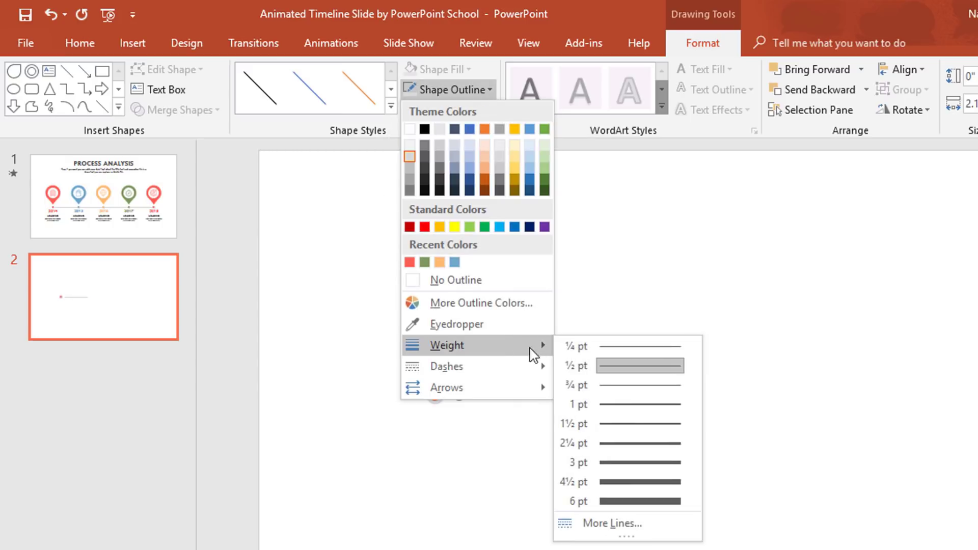
click(659, 452)
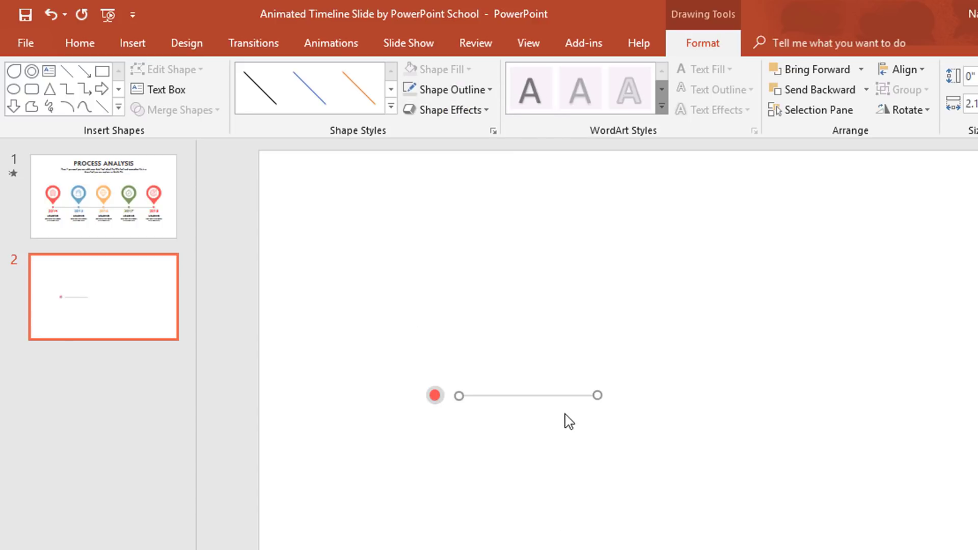
- Slide the line behind the marker, send it to back, and move both lower on the slide
ctrl+scroll(567, 420, up, 1)
ctrl+scroll(569, 421, up, 2)
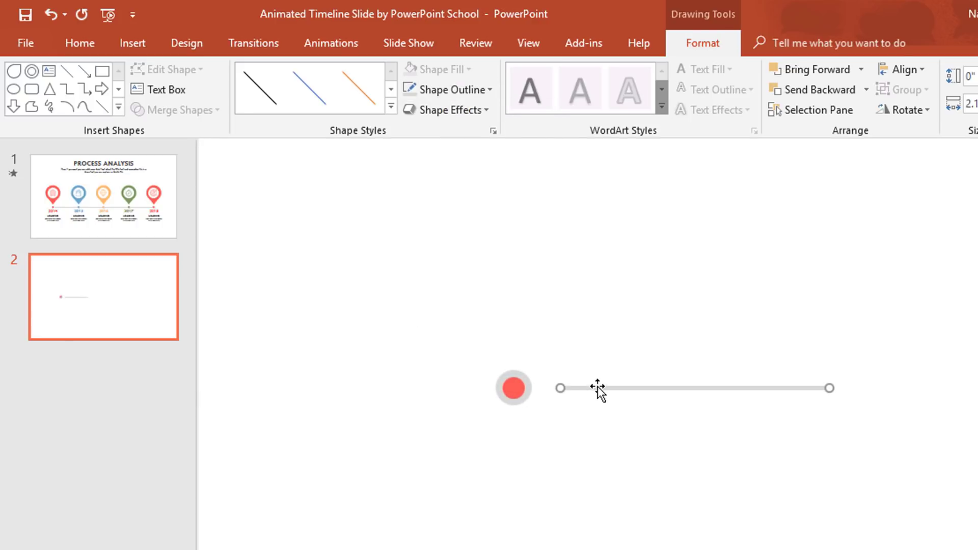
drag(597, 387, 559, 386)
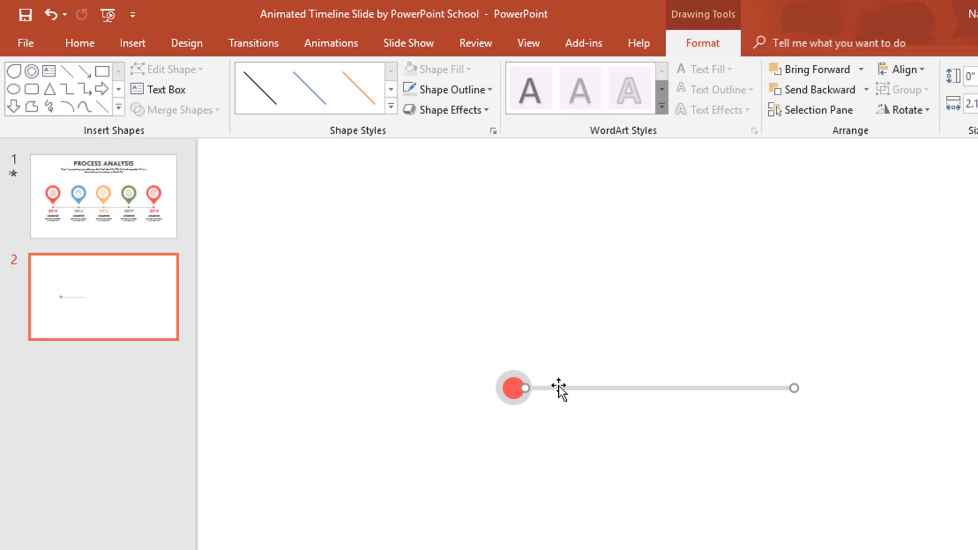
right_click(558, 387)
click(594, 246)
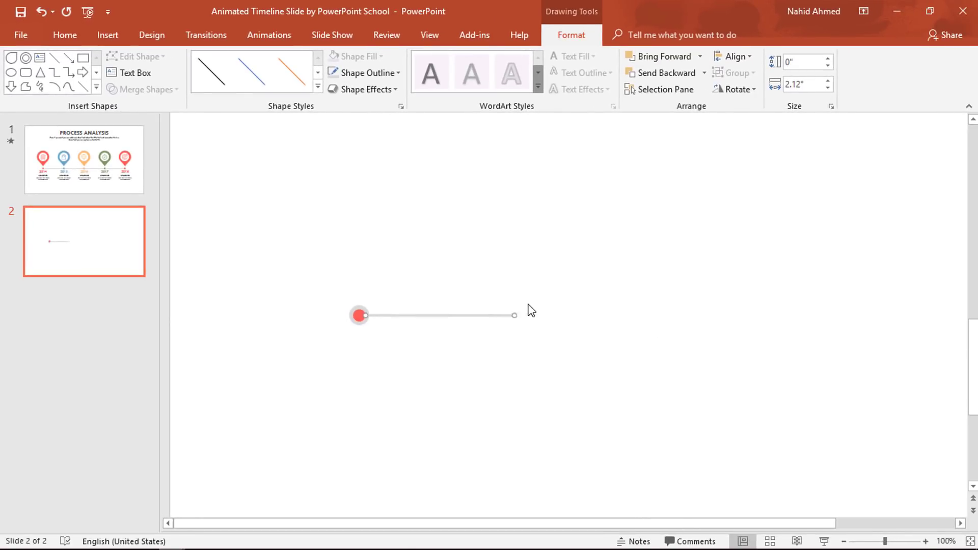
scroll(529, 309, down, 2)
click(518, 285)
mouse_move(521, 275)
mouse_down()
mouse_move(498, 300)
mouse_move(304, 373)
mouse_up()
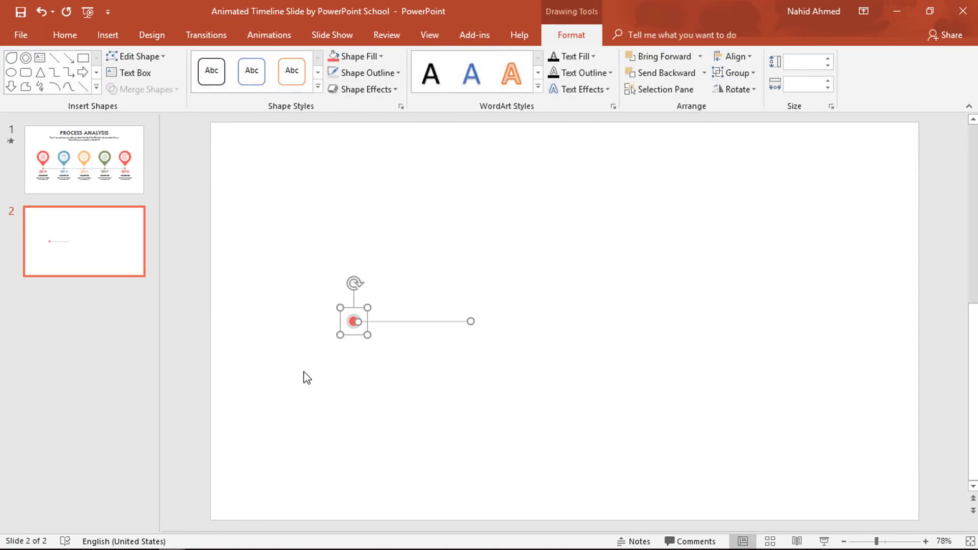
drag(408, 323, 719, 366)
- Copy the dot marker along the line with equal spacing until five markers sit on it
click(710, 377)
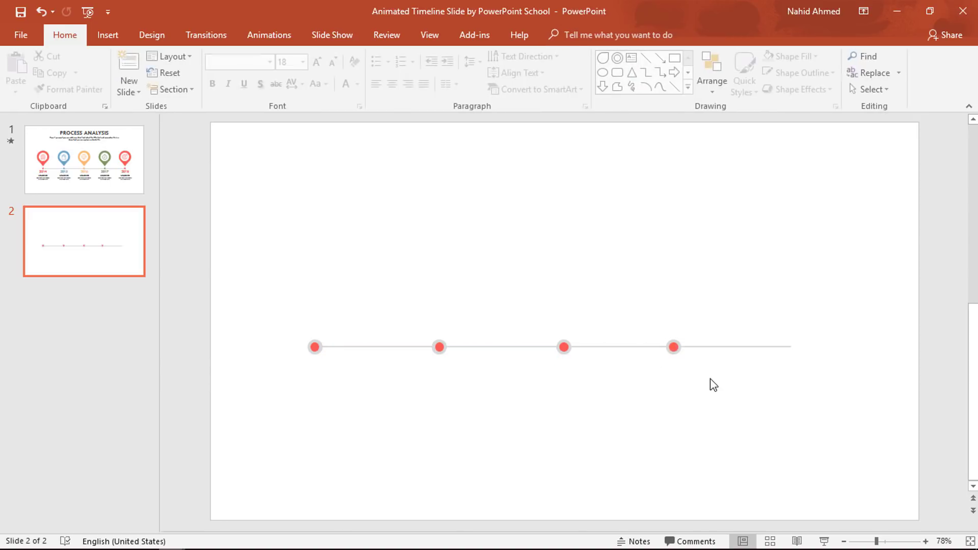
click(675, 350)
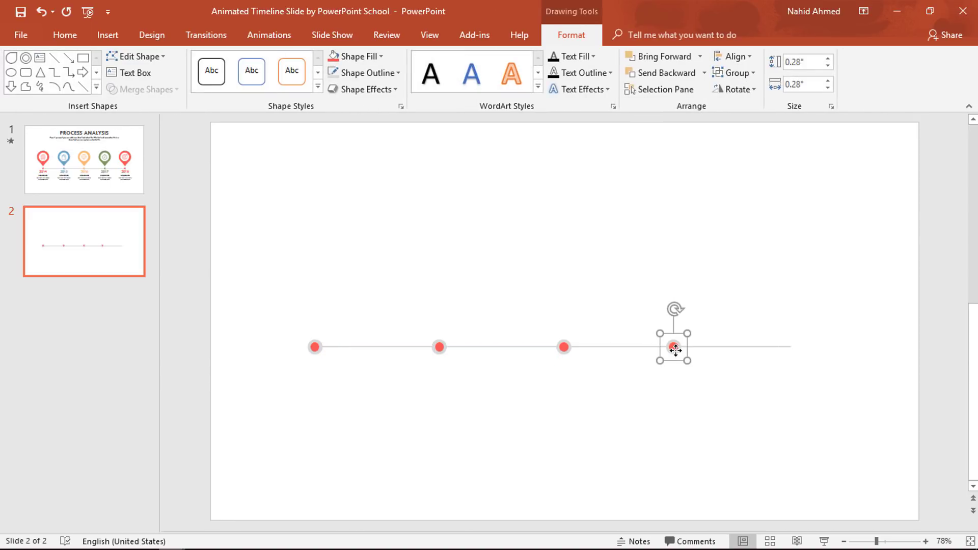
drag(674, 350, 694, 355)
drag(782, 367, 795, 367)
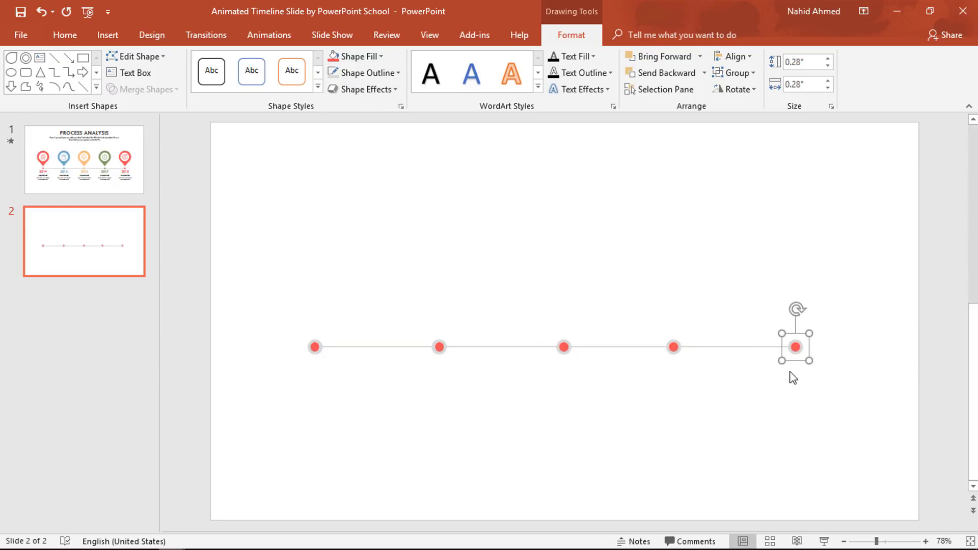
click(724, 410)
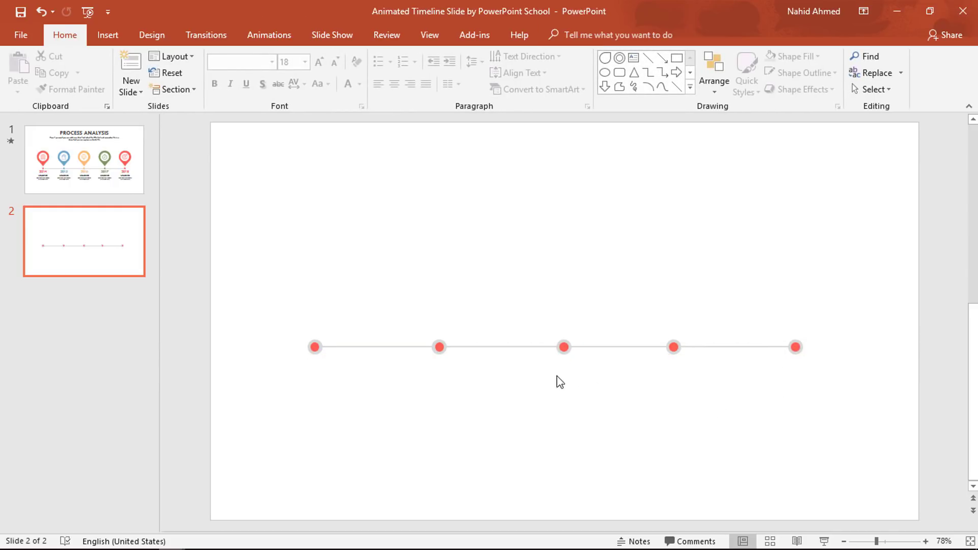
- Give the second, third and fourth markers blue, orange and green centres
click(439, 348)
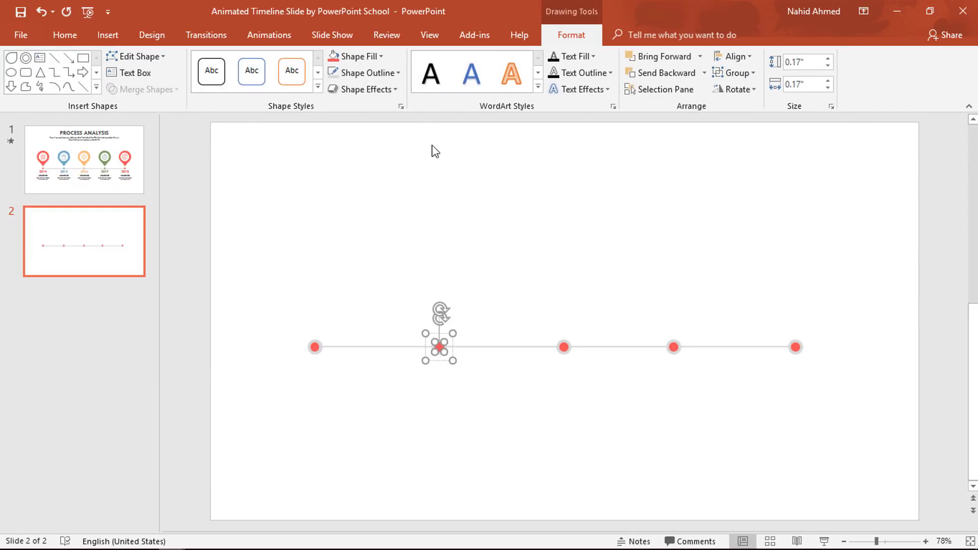
click(365, 55)
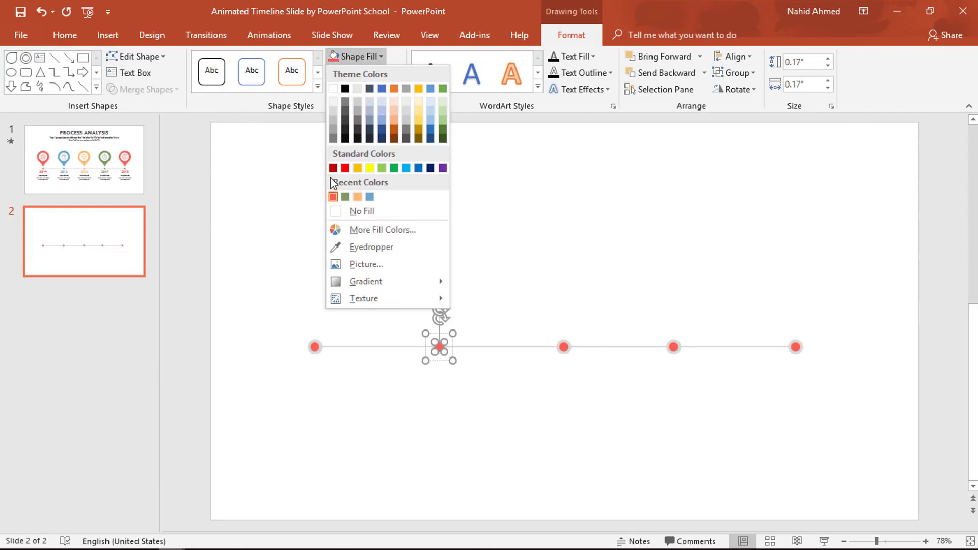
click(370, 197)
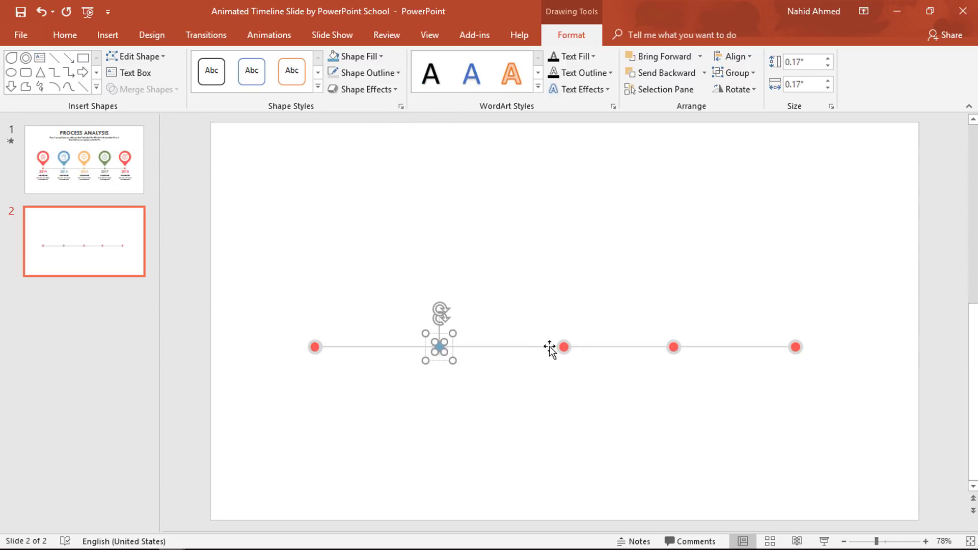
click(564, 348)
click(565, 349)
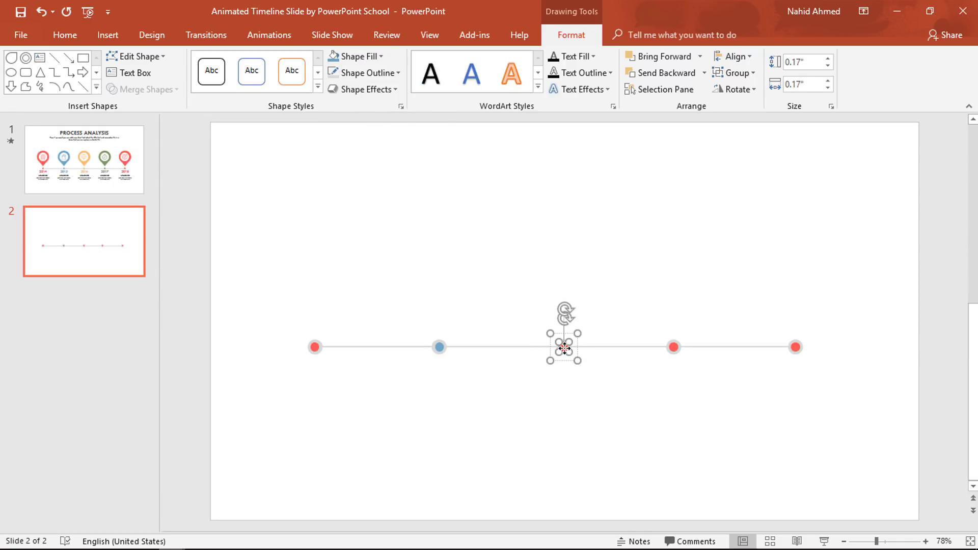
click(377, 55)
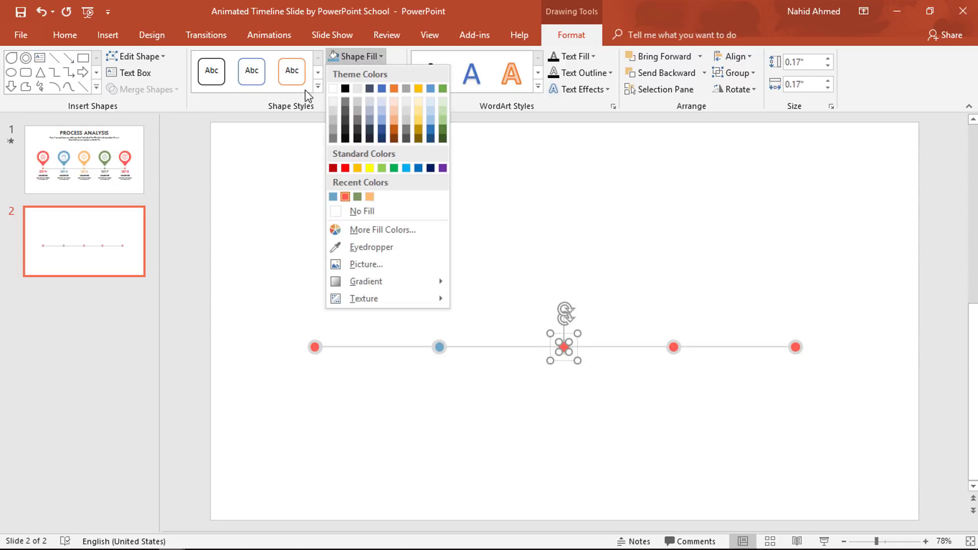
click(370, 198)
click(674, 348)
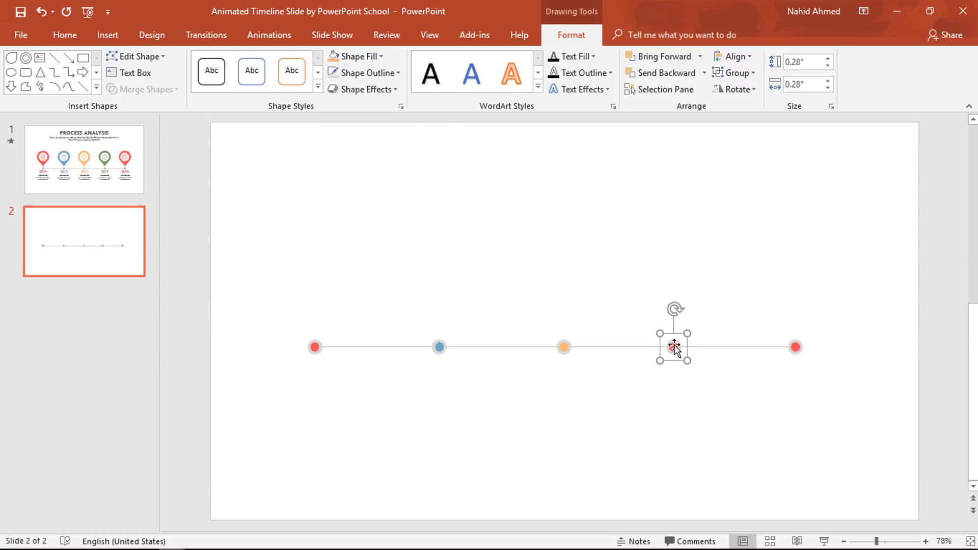
click(674, 347)
click(354, 56)
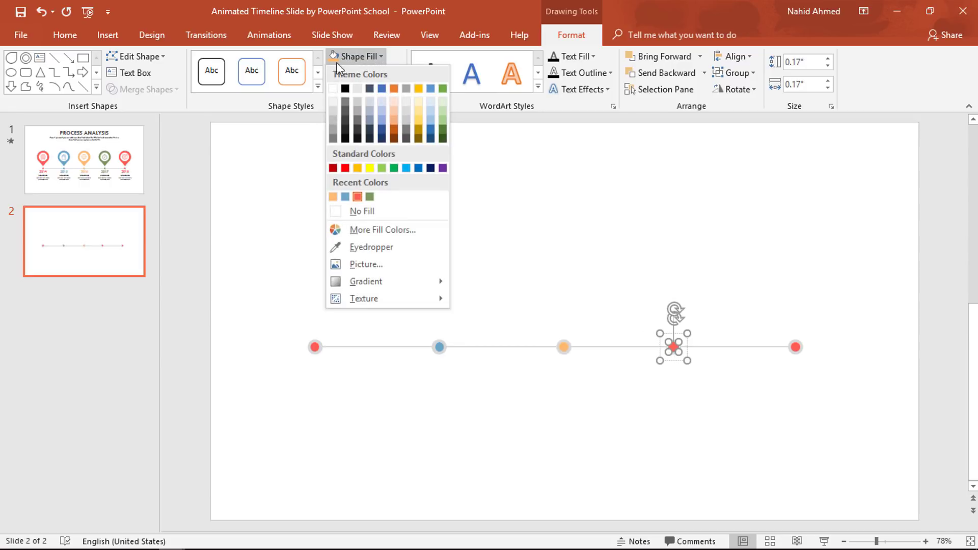
click(371, 197)
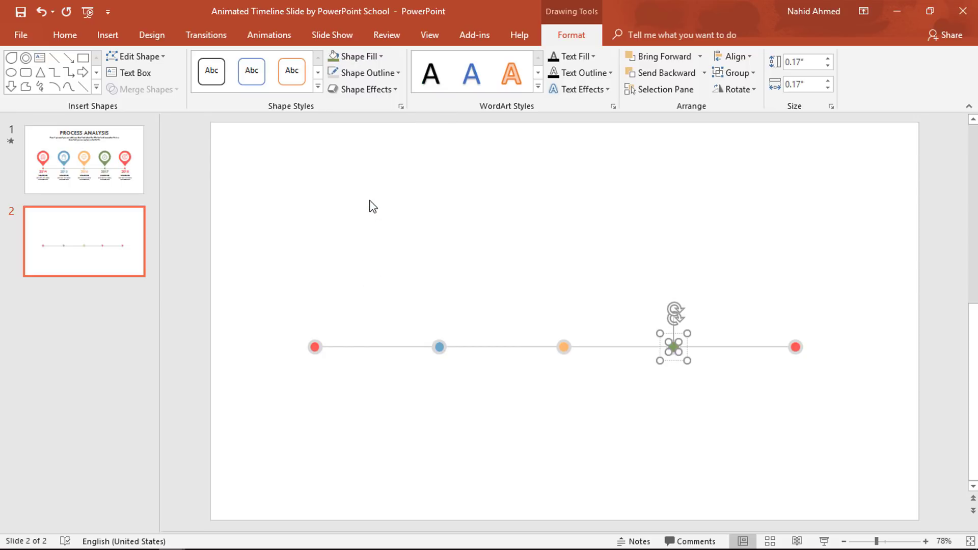
click(739, 378)
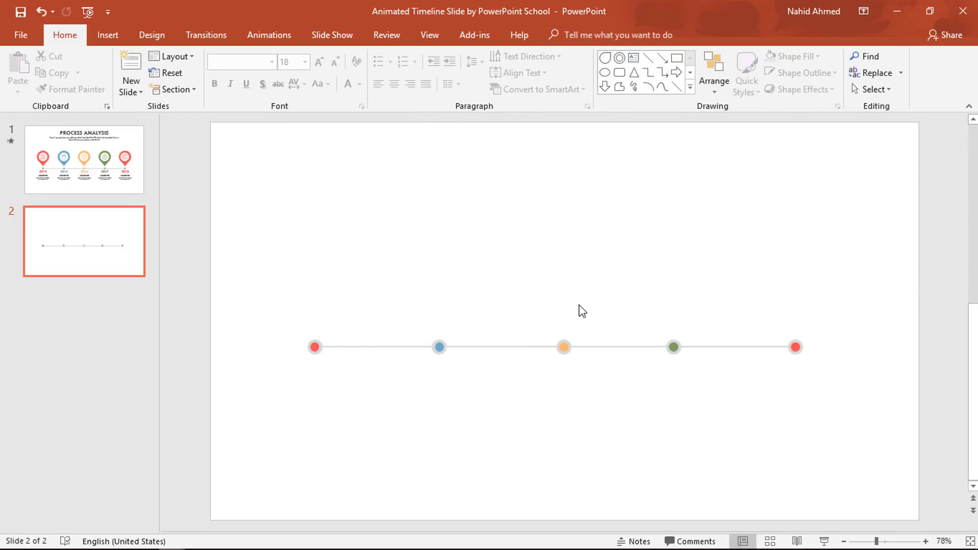
- Draw a point-down teardrop above the first marker with coral-red fill and no outline
click(690, 87)
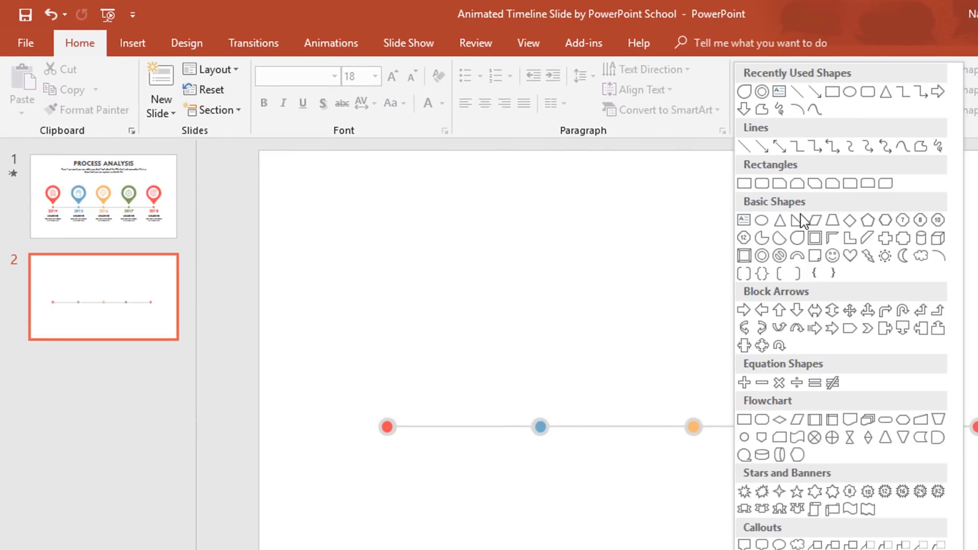
click(799, 240)
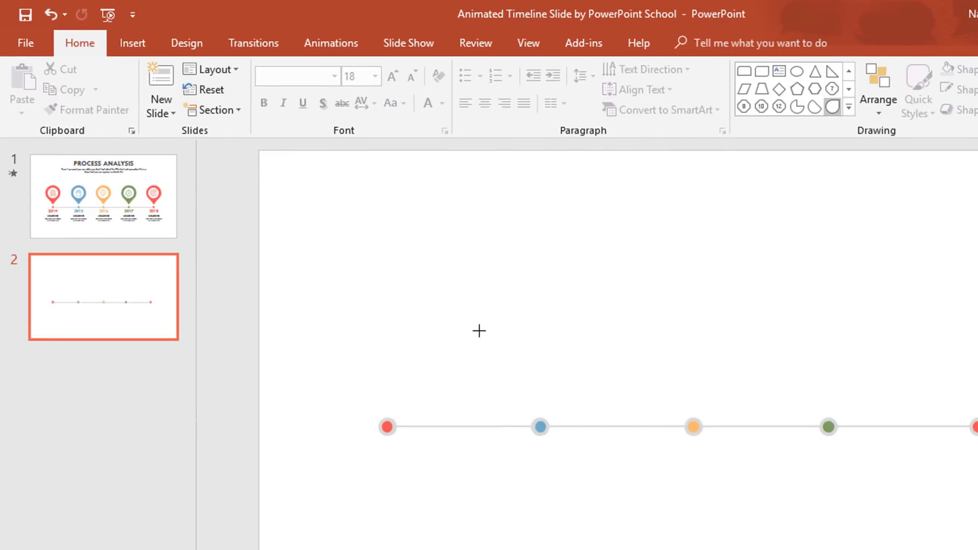
drag(338, 256, 374, 267)
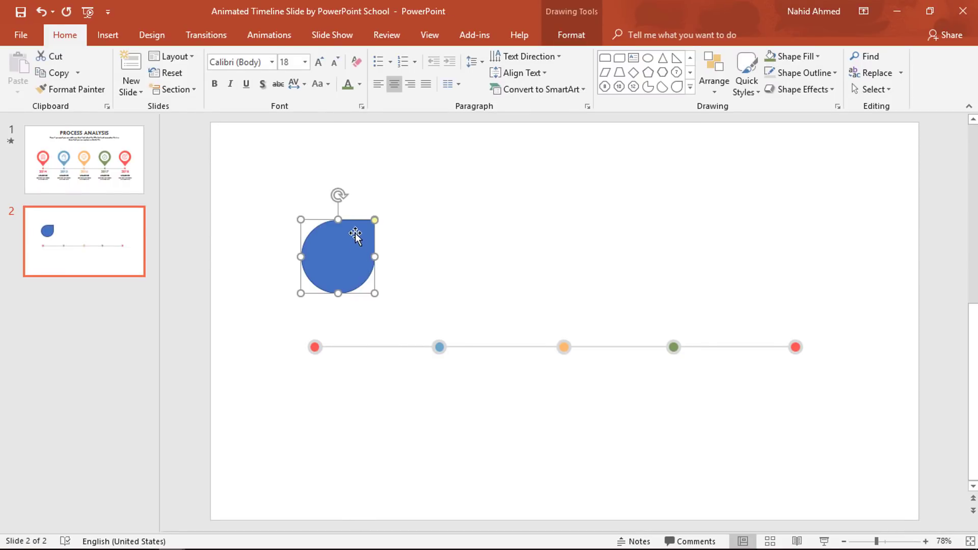
drag(338, 195, 341, 324)
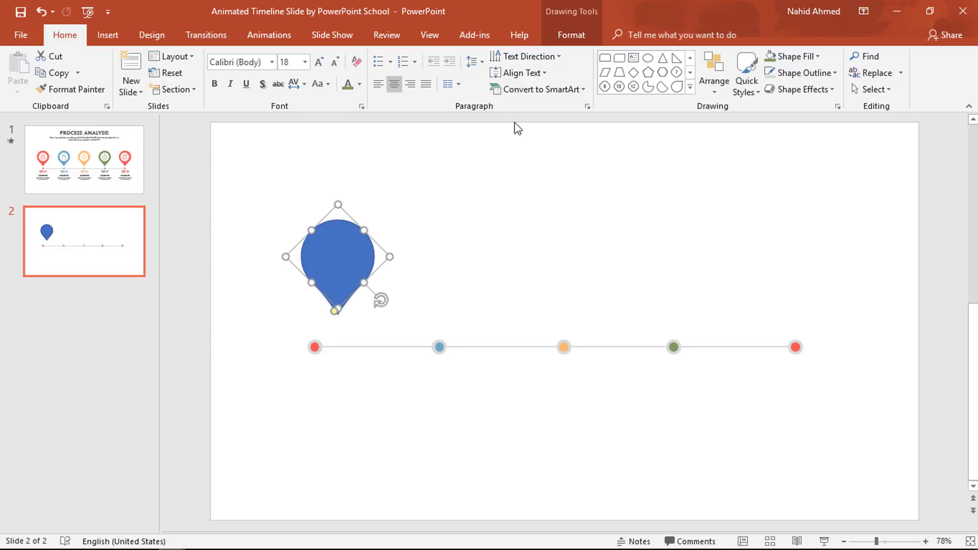
click(567, 35)
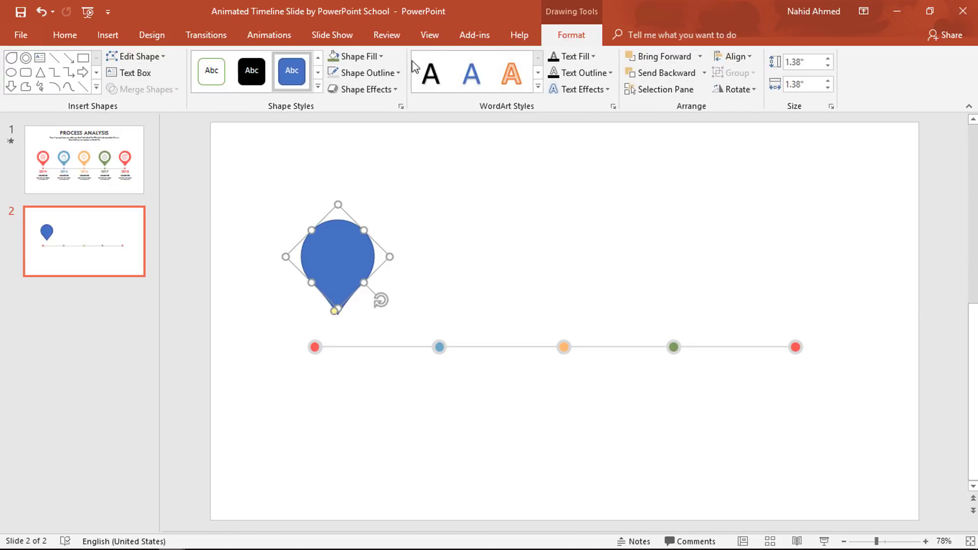
click(380, 54)
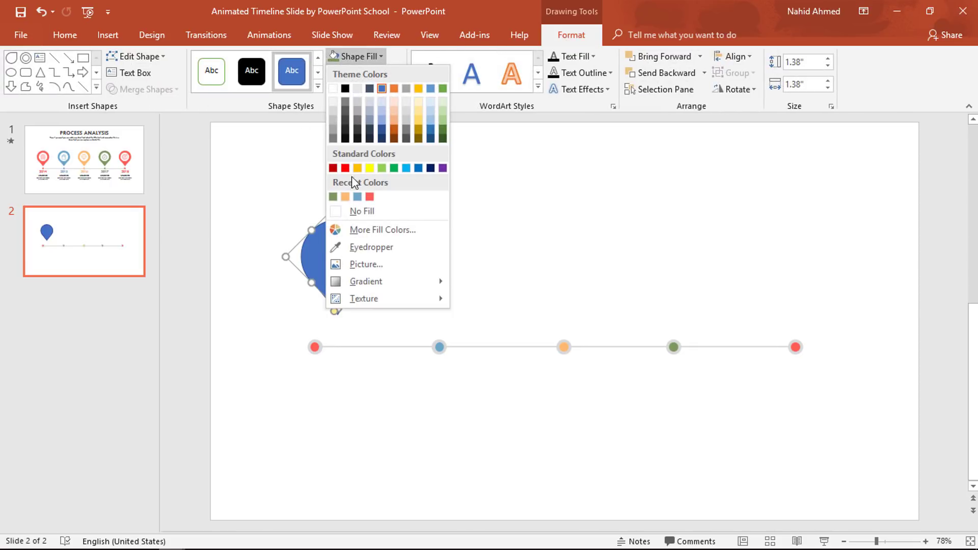
click(370, 198)
click(395, 72)
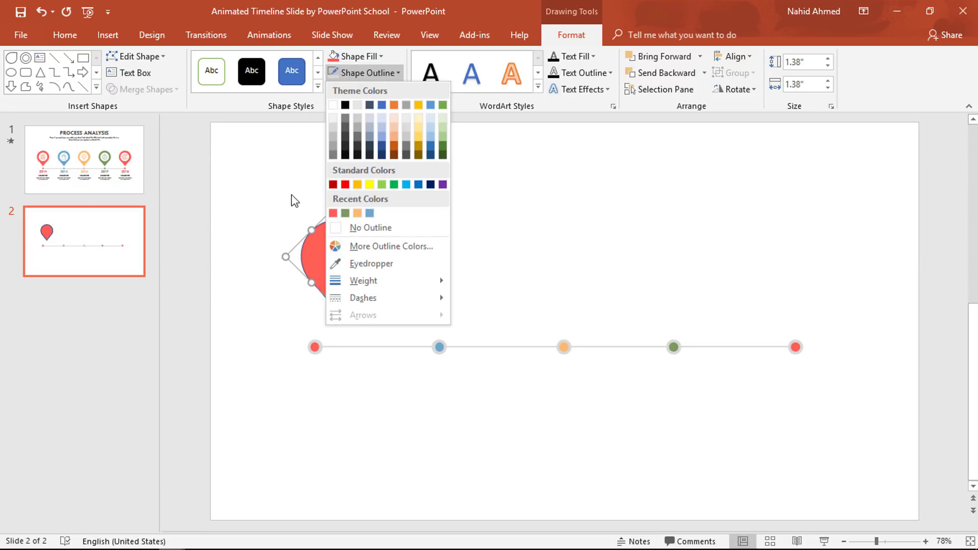
click(350, 230)
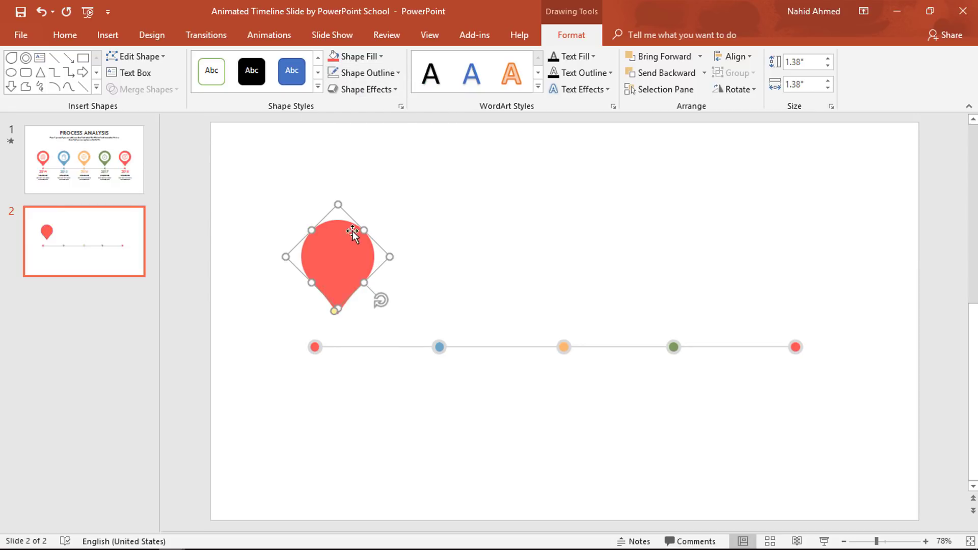
click(426, 218)
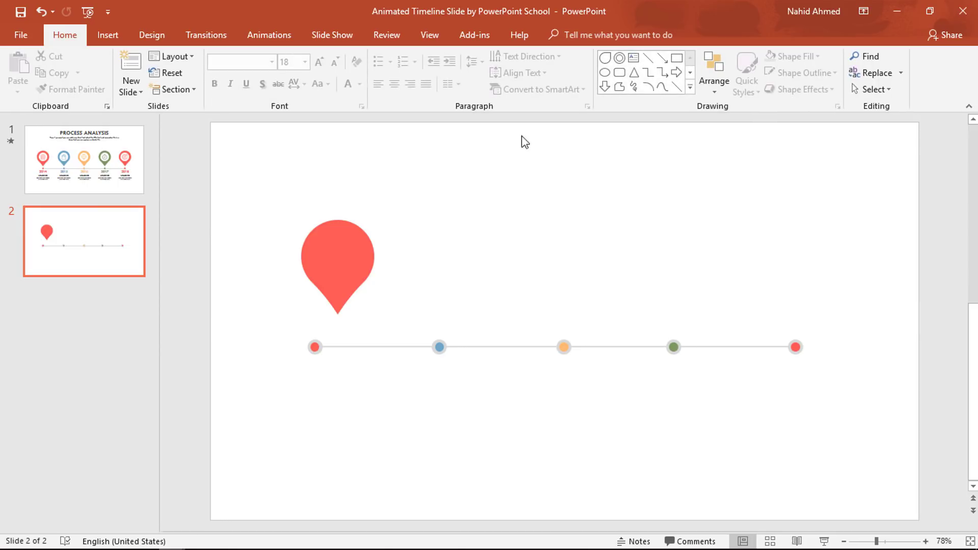
- Centre a white, outline-free circle in the pin's round head and select both shapes
click(604, 72)
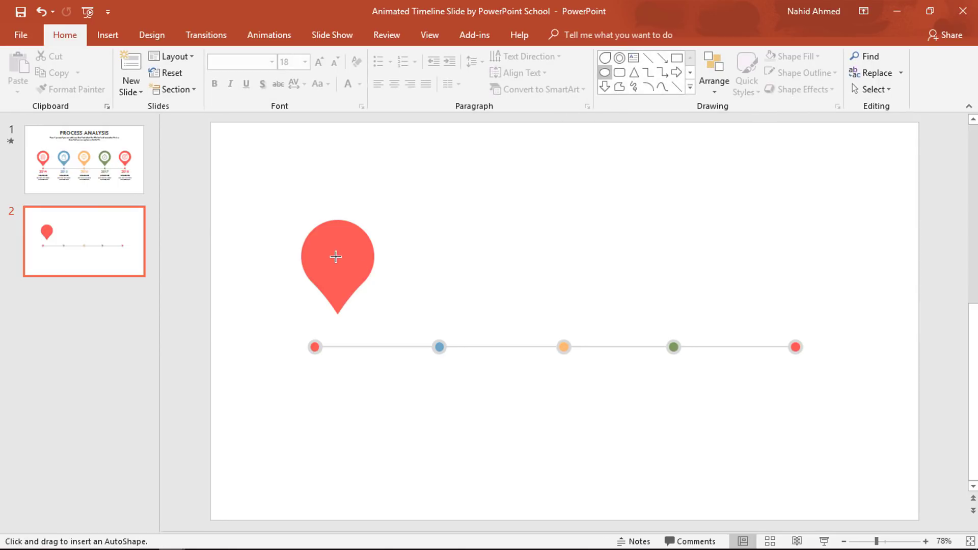
drag(341, 259, 358, 270)
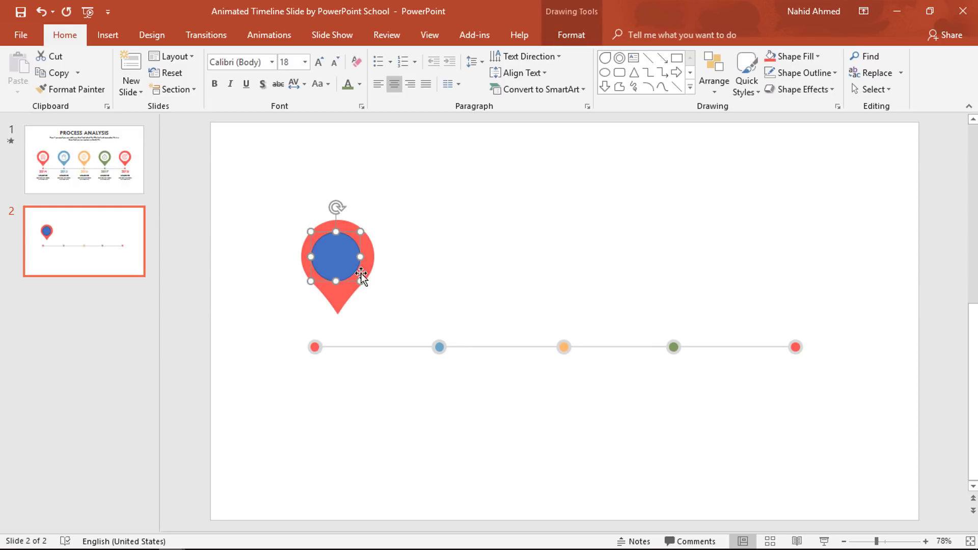
click(556, 37)
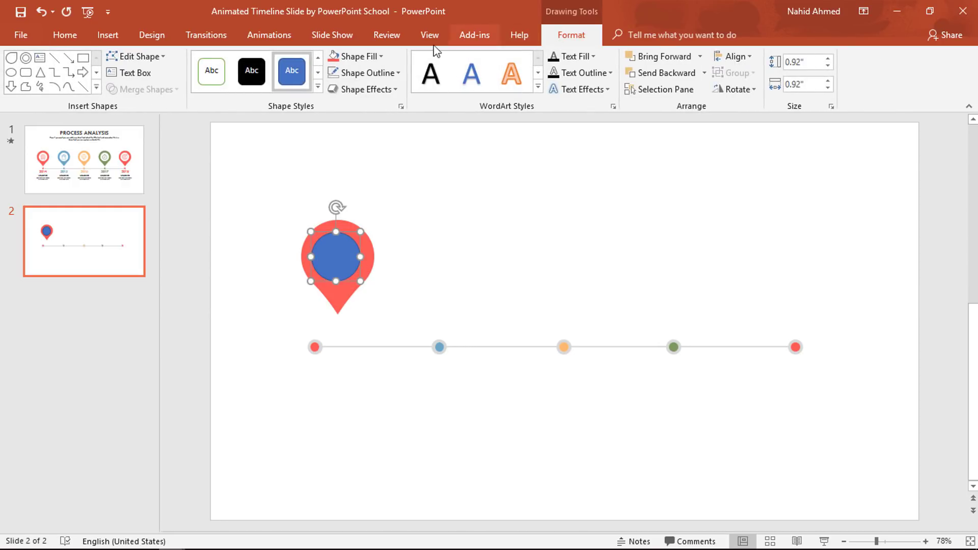
click(359, 57)
click(333, 89)
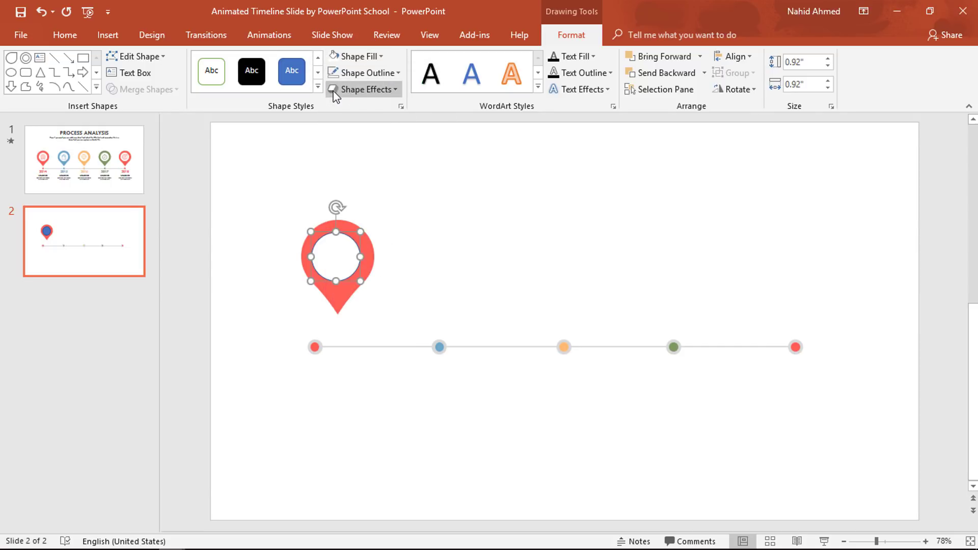
click(361, 73)
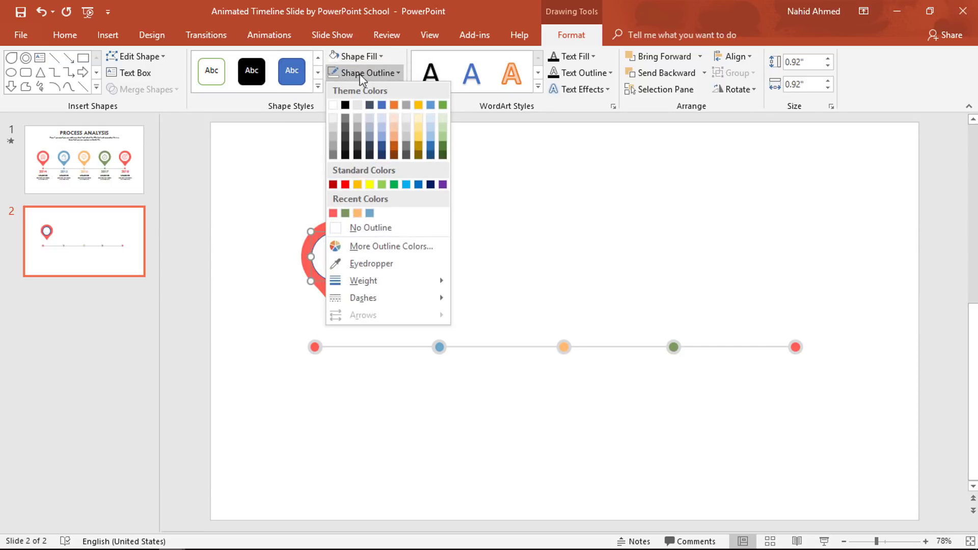
click(346, 234)
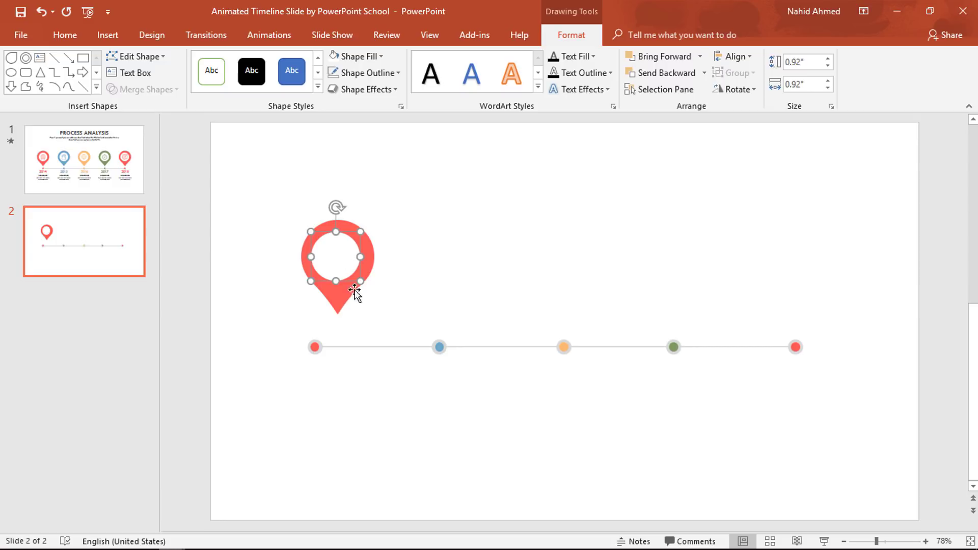
drag(341, 263, 341, 262)
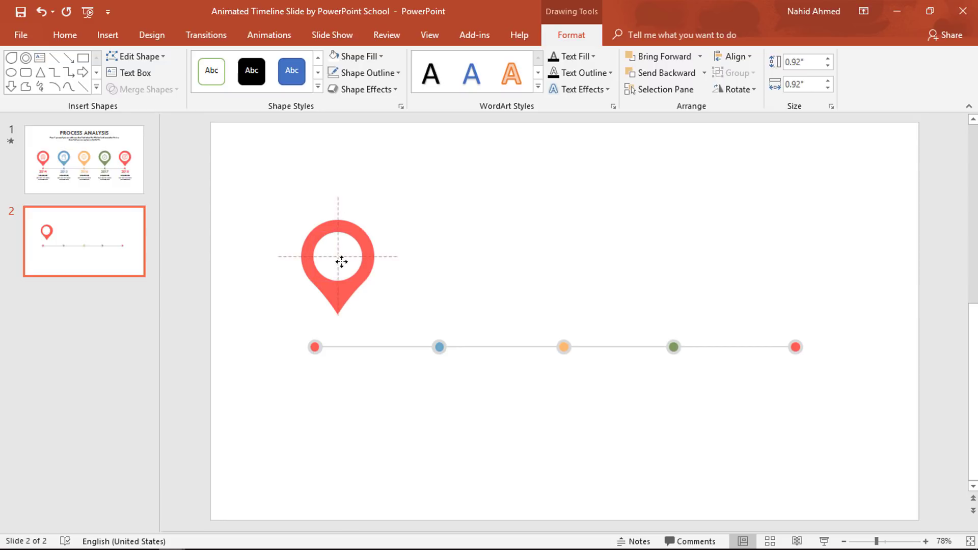
drag(341, 261, 342, 262)
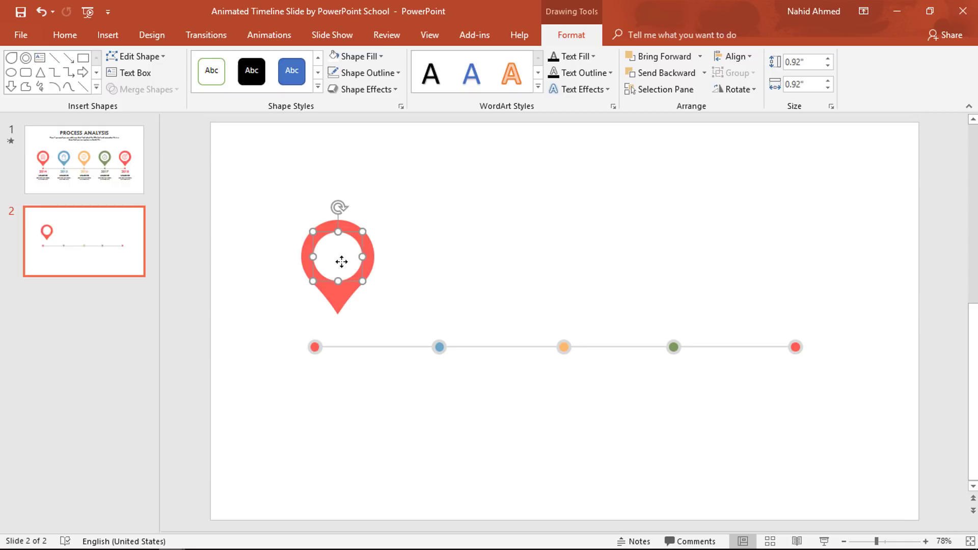
click(425, 202)
drag(422, 193, 274, 337)
- Group the pin and circle, place it over the first dot, and copy pins over the others
key(ctrl+z)
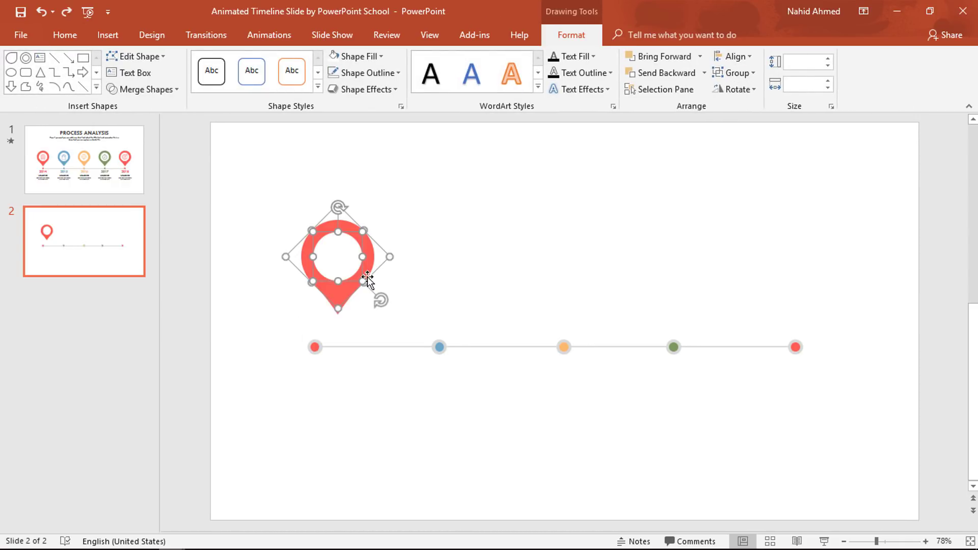
key(ctrl+g)
drag(360, 280, 678, 308)
drag(735, 301, 803, 300)
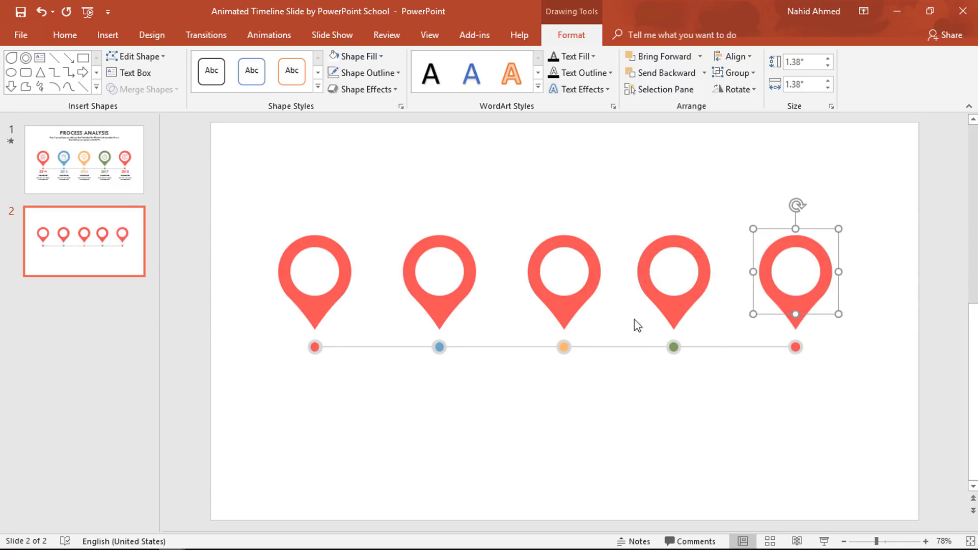
- Fill the second, third and fourth pins blue, orange and green
click(436, 306)
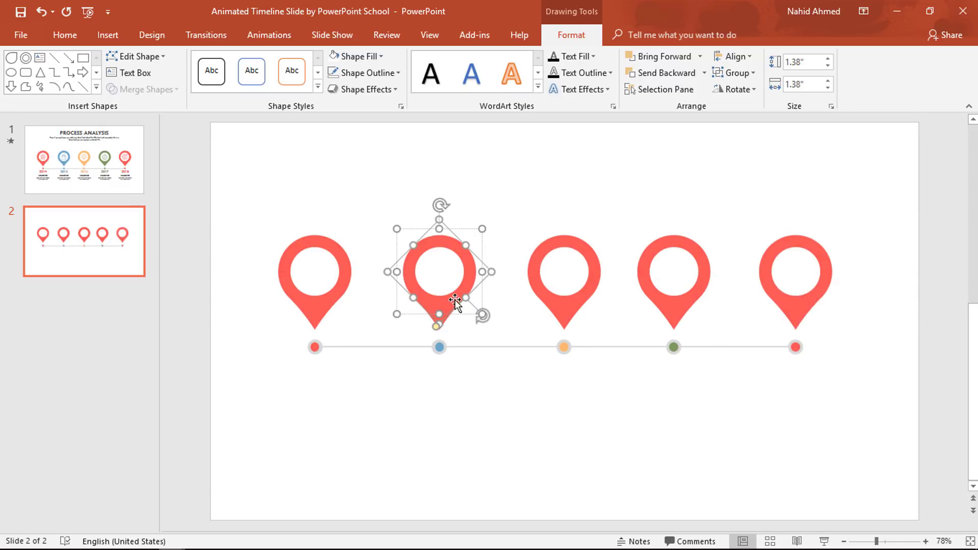
click(366, 56)
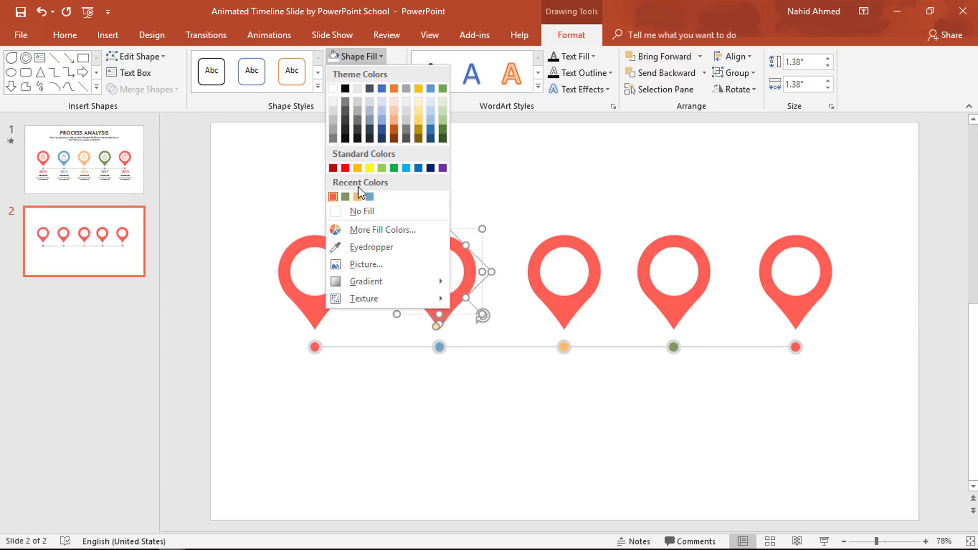
click(370, 197)
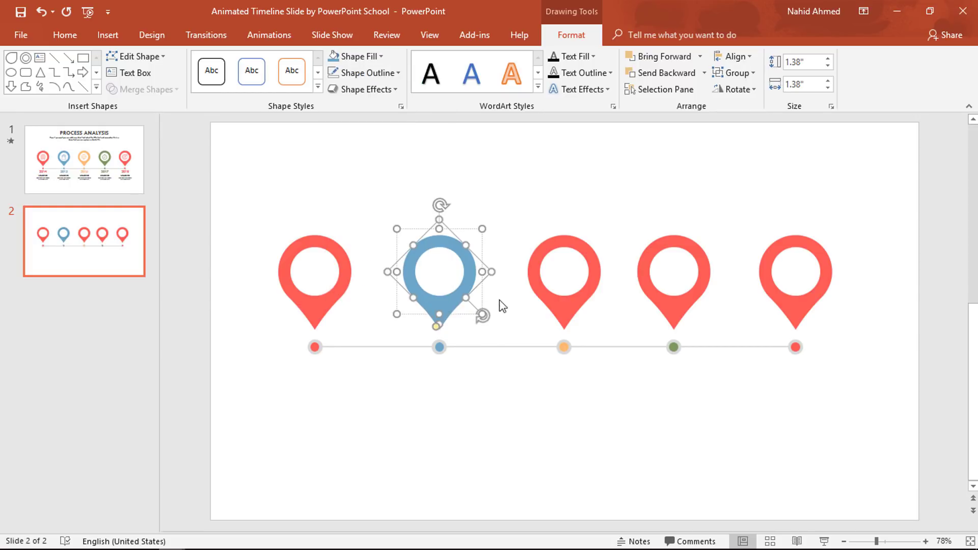
click(559, 308)
click(553, 304)
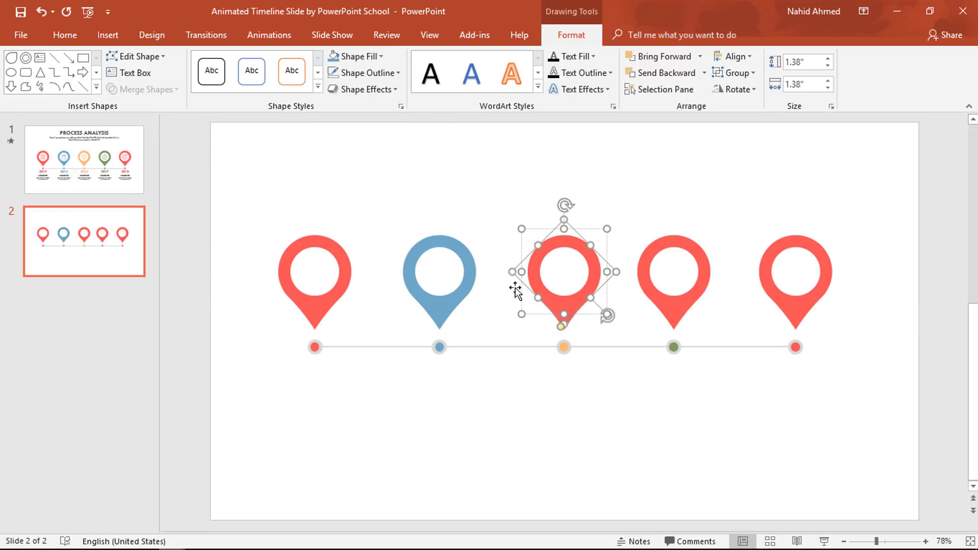
click(376, 57)
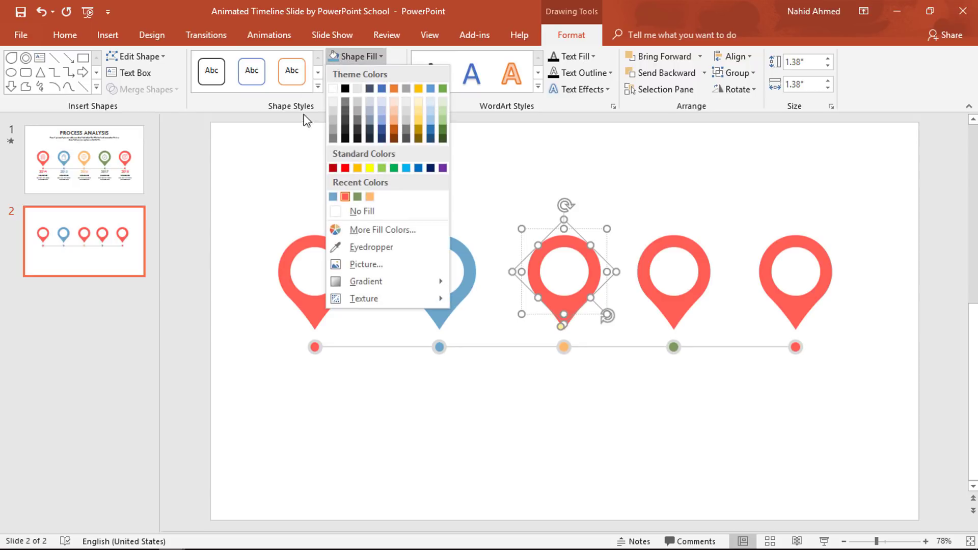
click(370, 196)
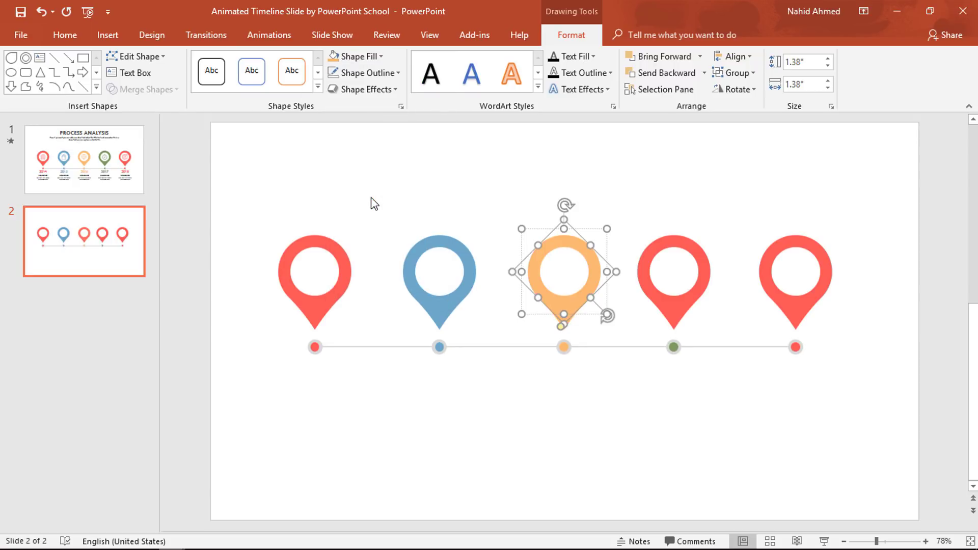
click(671, 314)
click(661, 304)
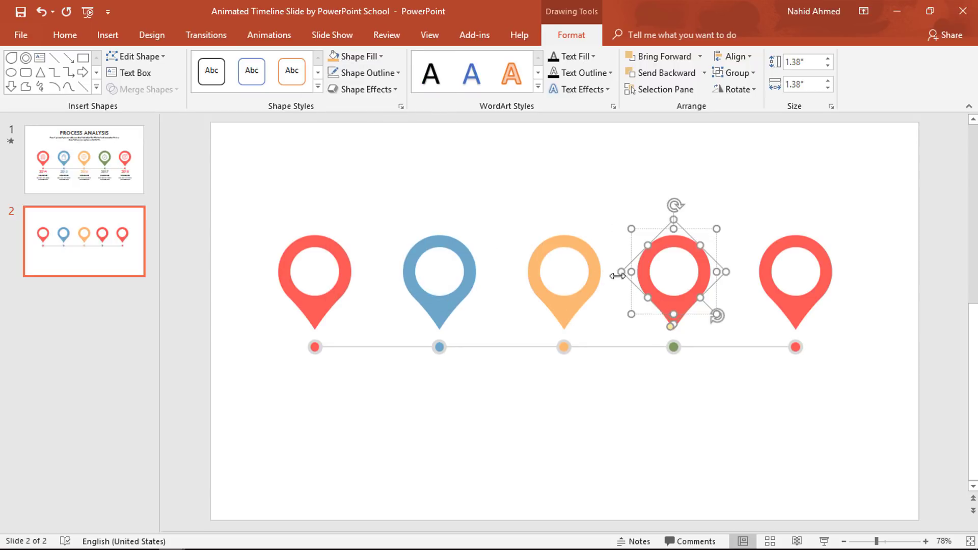
click(348, 56)
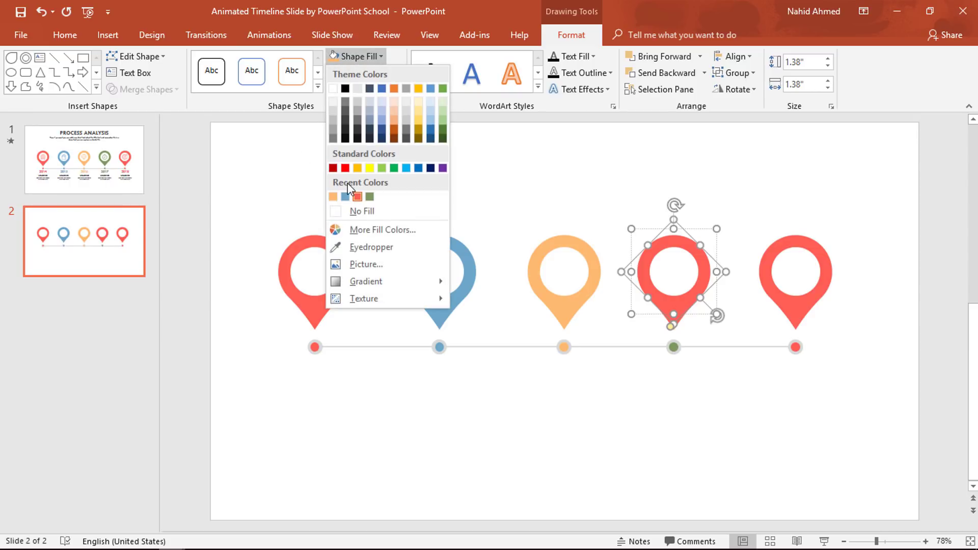
click(370, 199)
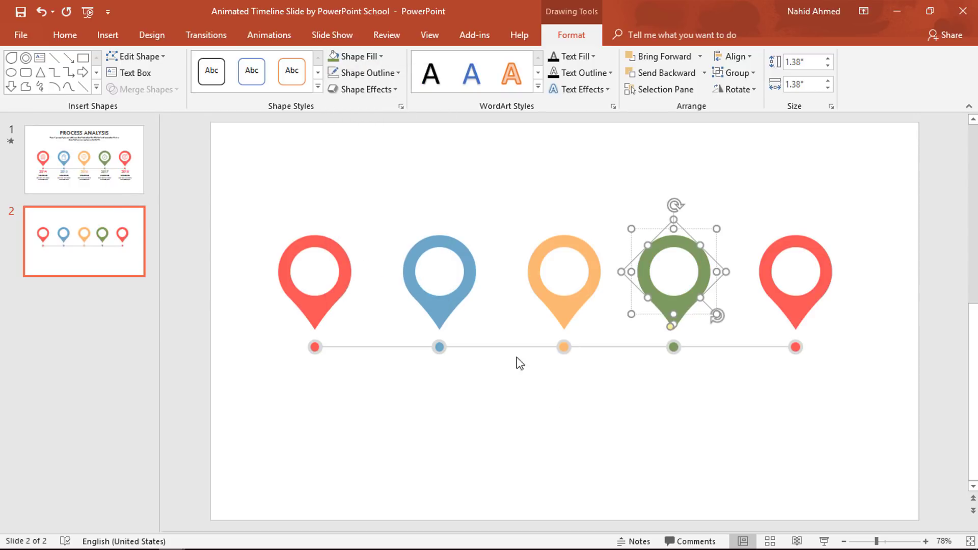
click(560, 398)
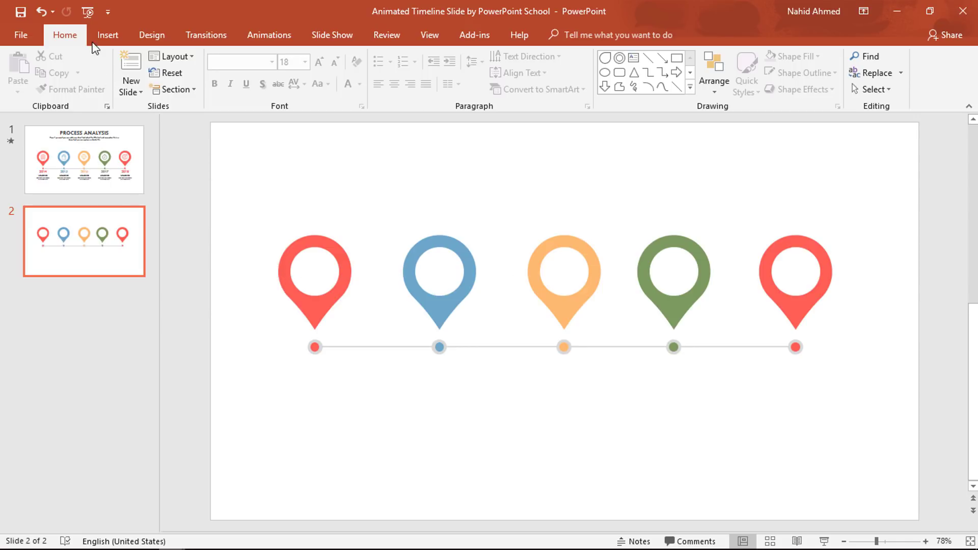
- Insert all five icon pictures from the Icons 10 folder onto the slide
click(105, 37)
click(96, 79)
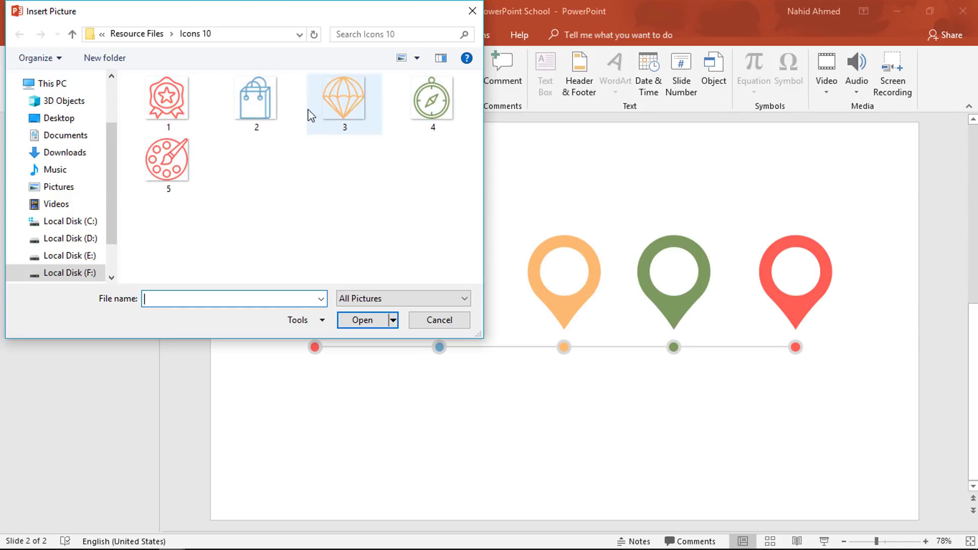
click(169, 104)
key(ctrl+a)
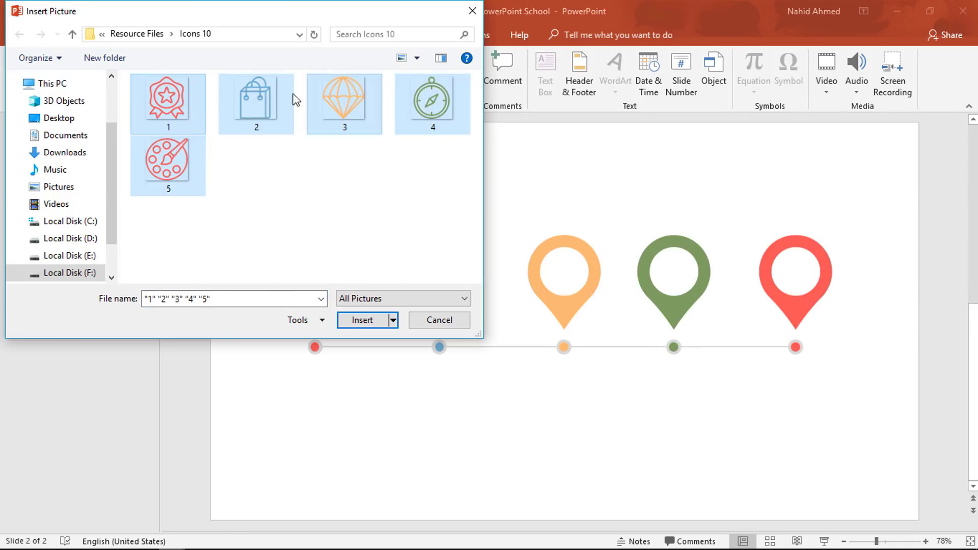
click(364, 322)
- Drag the icon stack so the palette sits in the last pin, and put the compass in the green pin
drag(575, 357, 848, 285)
click(511, 285)
drag(492, 223, 684, 288)
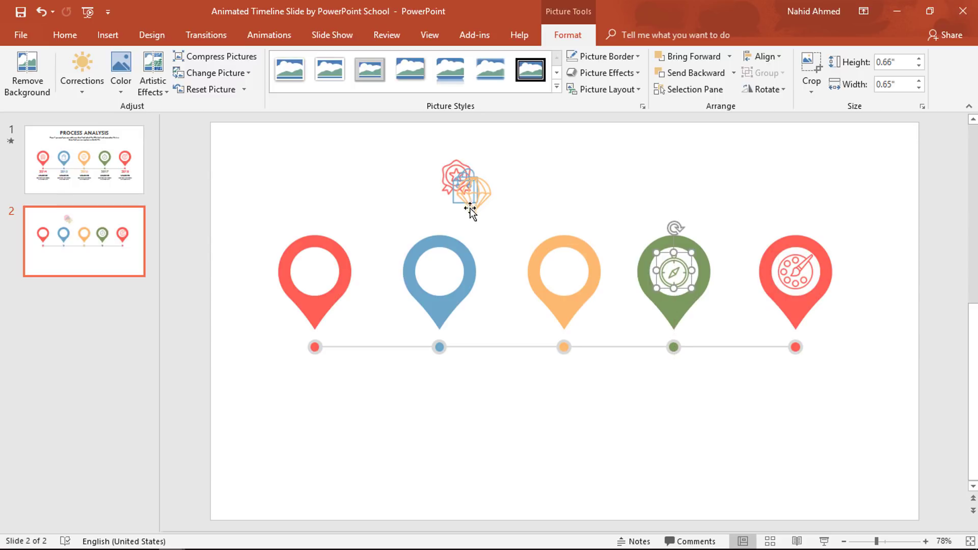
- Place the parachute and shopping-bag icons inside the orange and blue pins
drag(469, 194, 561, 272)
drag(470, 189, 317, 273)
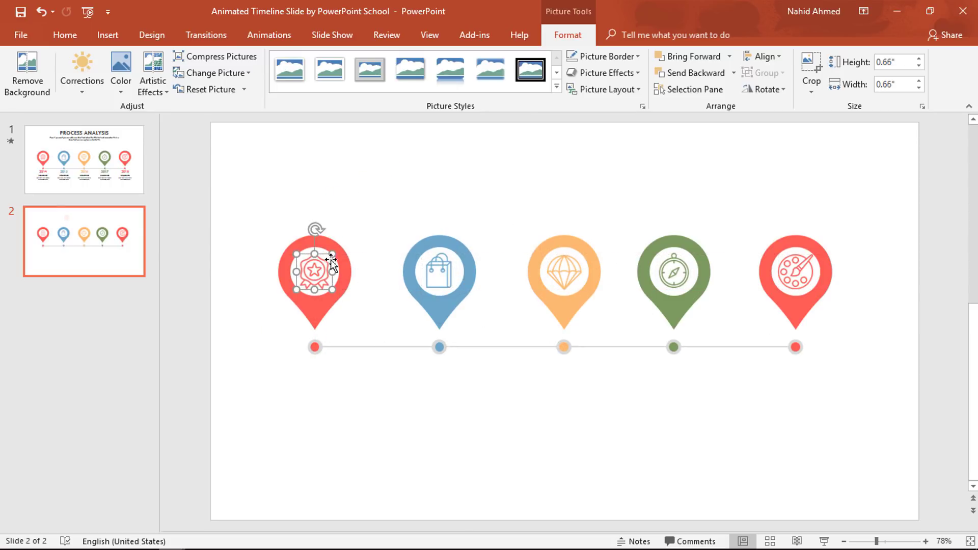
click(388, 226)
- Group the pins with their award, parachute, compass and palette icons
drag(225, 203, 379, 345)
key(ctrl+g)
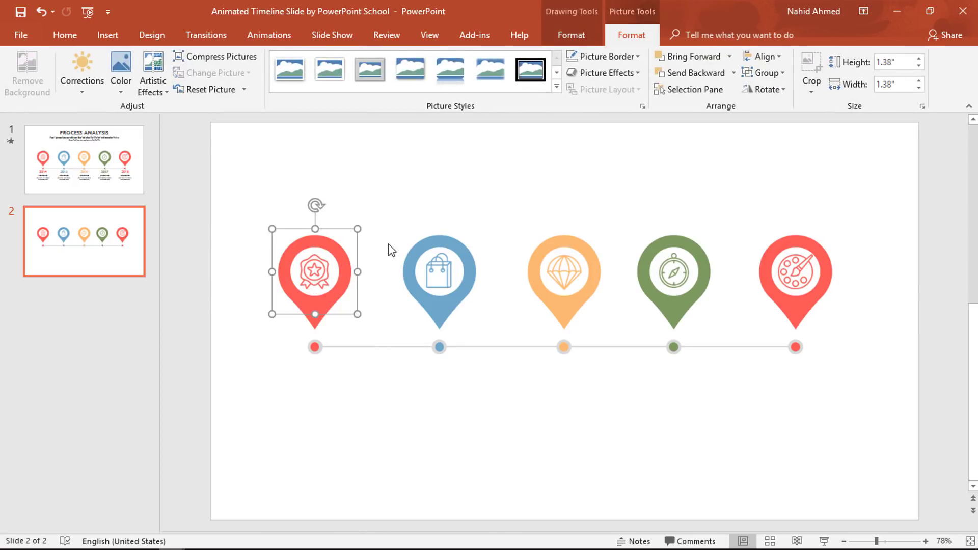
drag(365, 200, 510, 347)
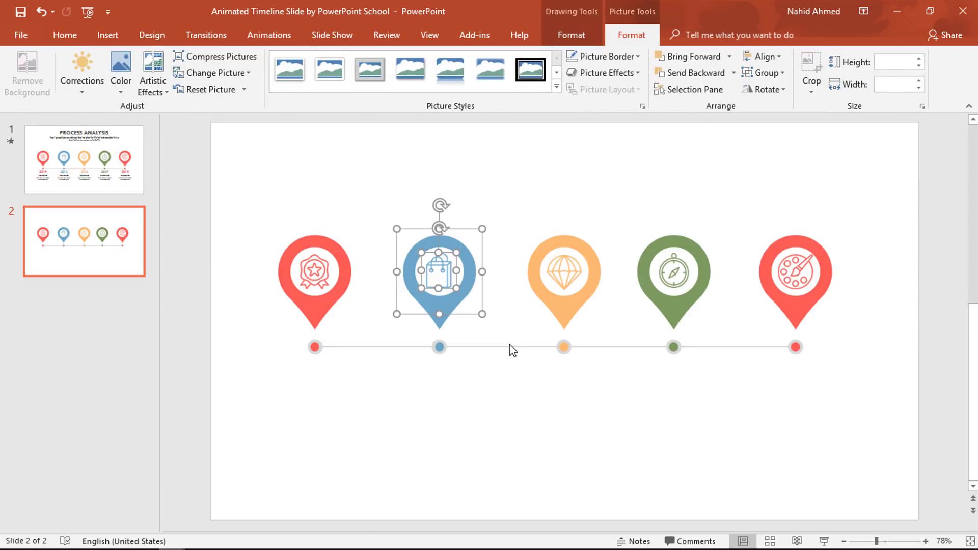
drag(515, 199, 633, 351)
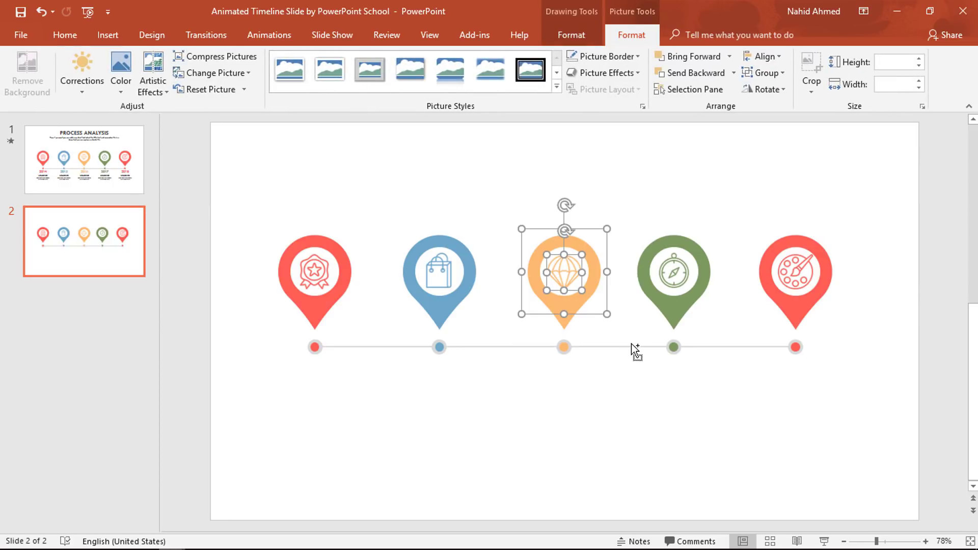
key(ctrl+g)
drag(605, 198, 756, 350)
key(ctrl+g)
drag(718, 206, 879, 347)
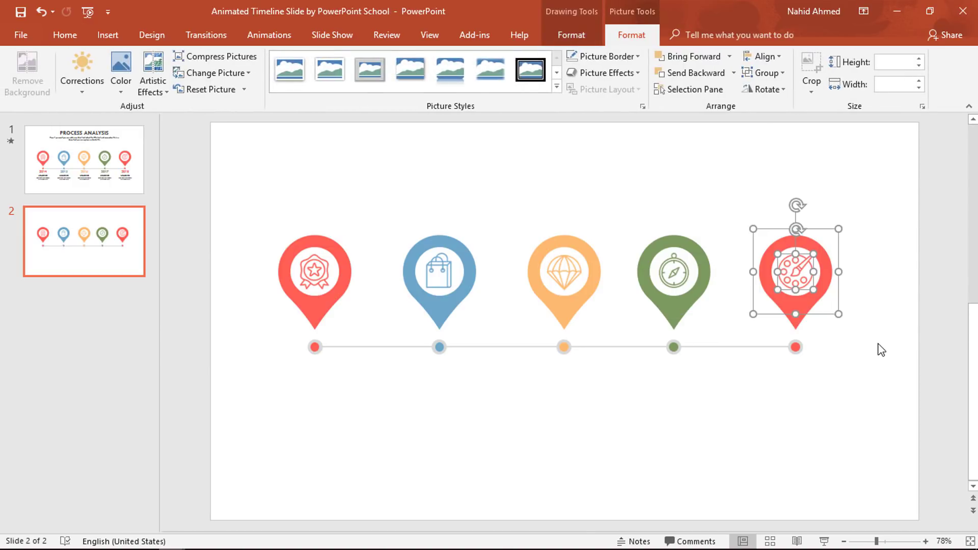
key(ctrl+g)
click(764, 424)
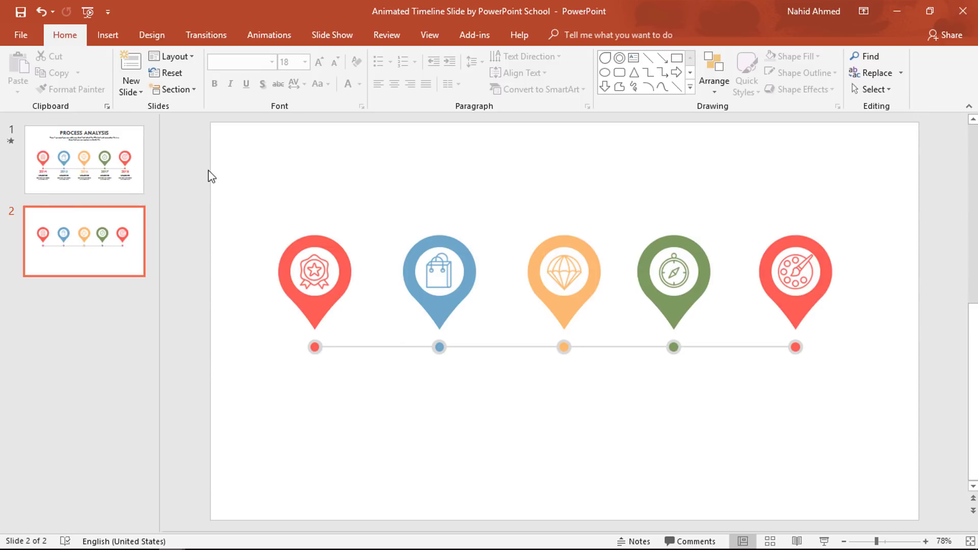
- Shift the whole timeline of pins and dots slightly down and to the right
drag(199, 162, 875, 436)
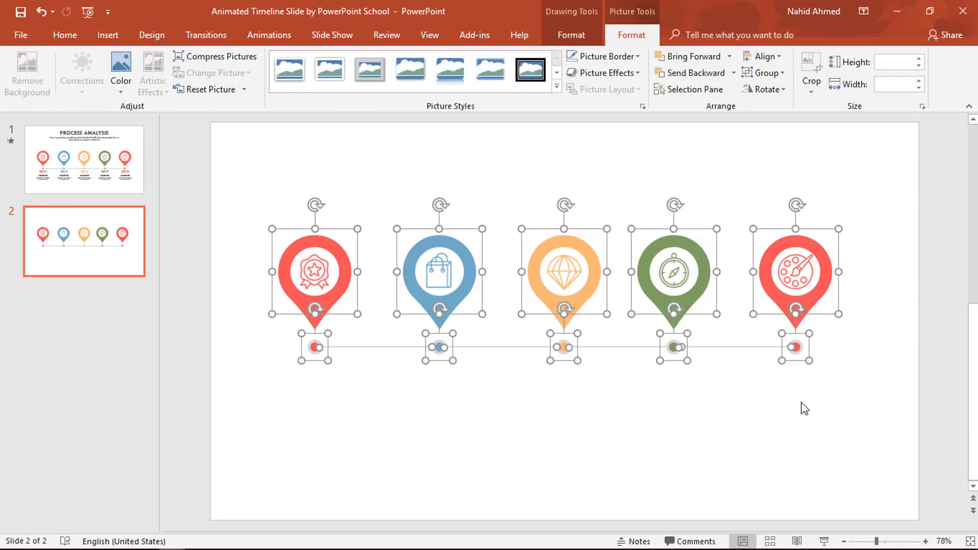
mouse_move(668, 360)
mouse_down()
mouse_move(694, 368)
mouse_move(682, 371)
mouse_up()
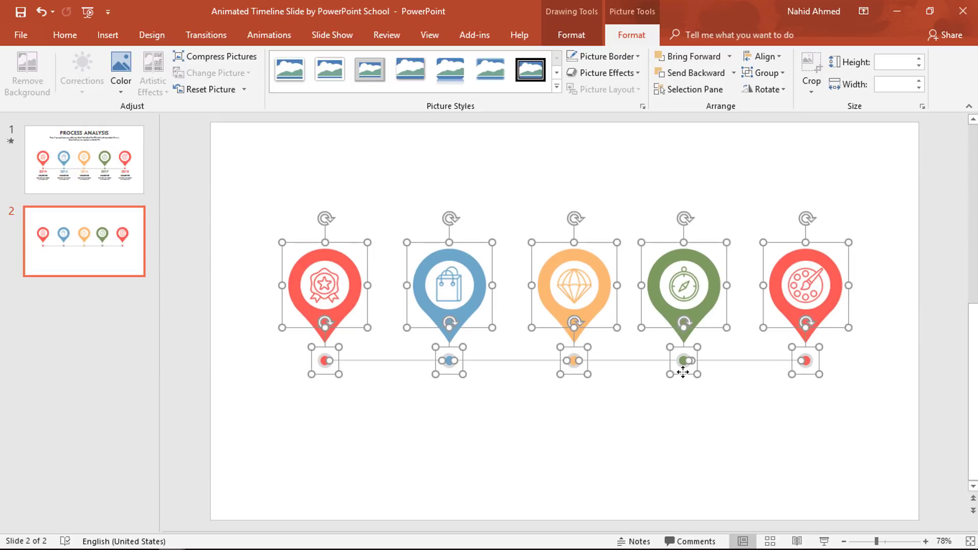
click(741, 452)
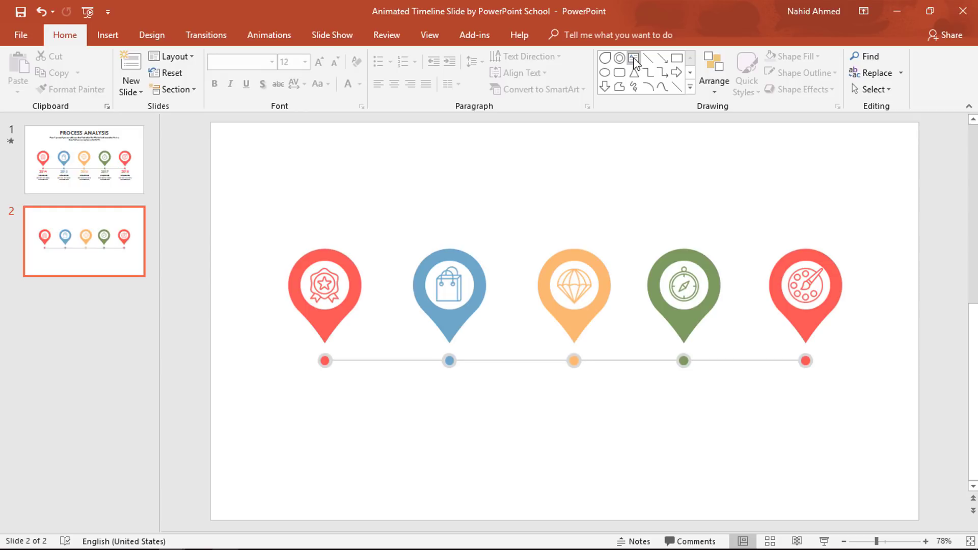
- Draw a text box below the first timeline dot and type HEADING
click(634, 59)
mouse_move(274, 381)
mouse_down()
mouse_move(318, 387)
mouse_move(363, 410)
mouse_up()
text(HEADING)
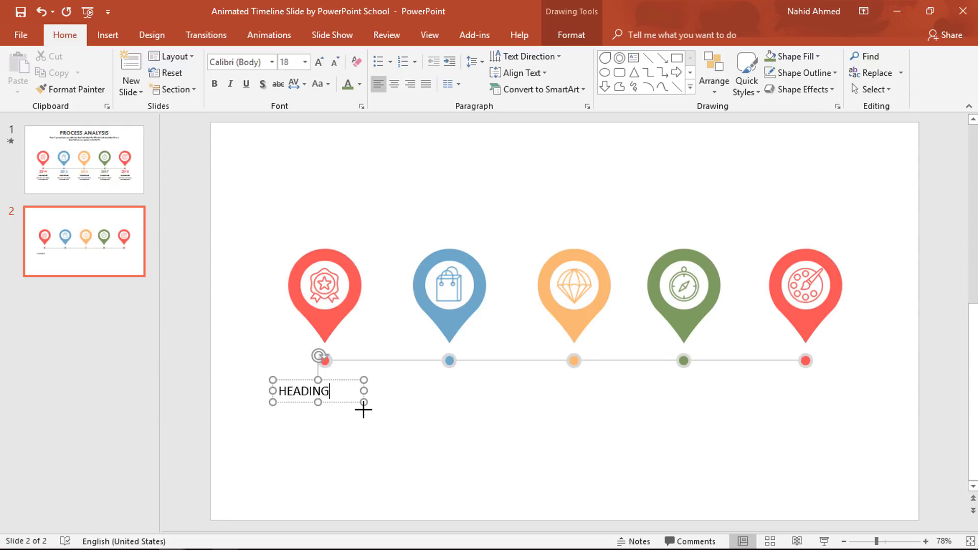
key(ctrl+a)
- Format HEADING as bold, centred Tw Cen MT in Black Lighter 25%
click(233, 60)
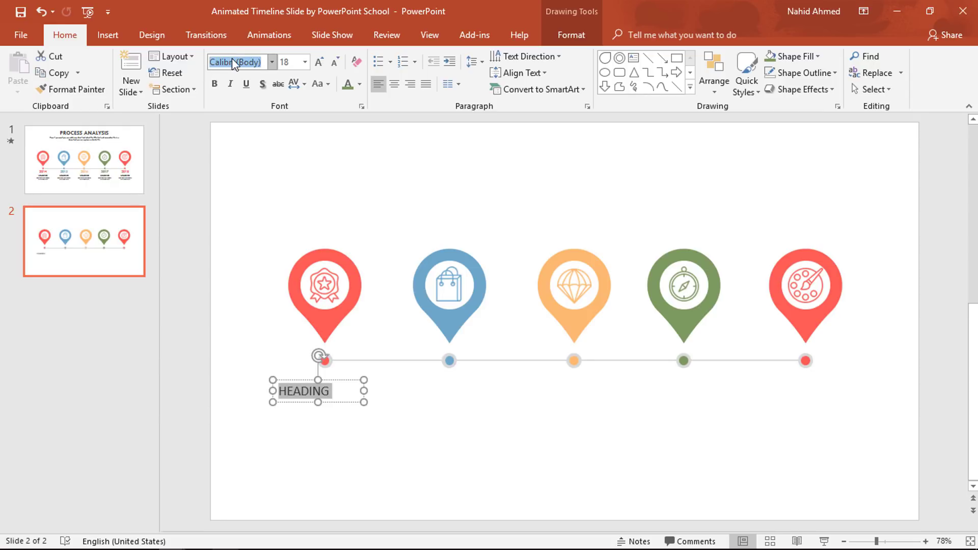
text(Tw Cen MT)
key(Return)
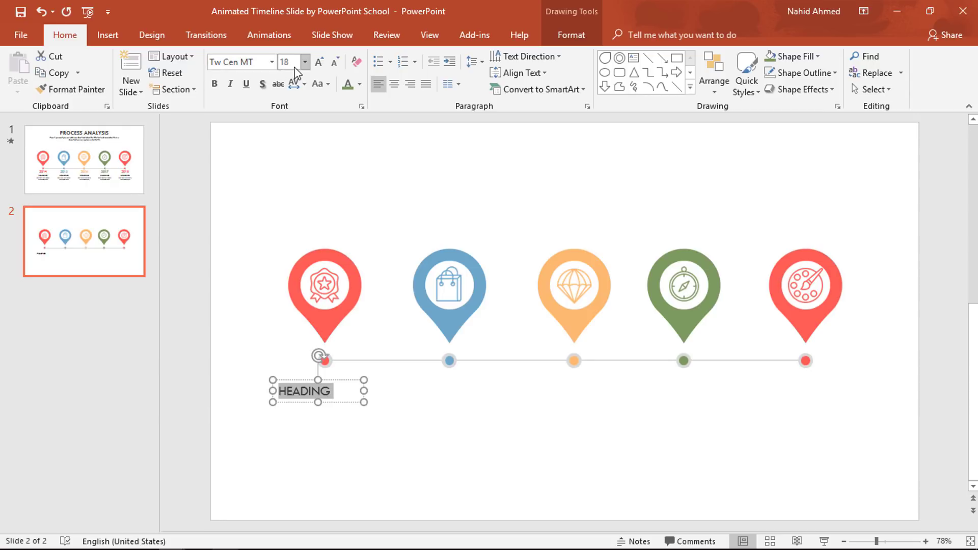
click(215, 84)
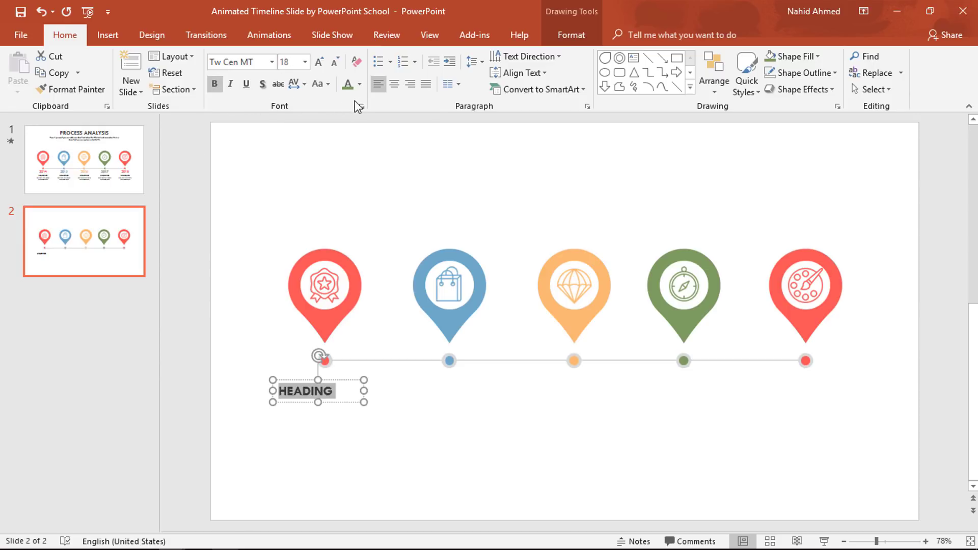
click(360, 84)
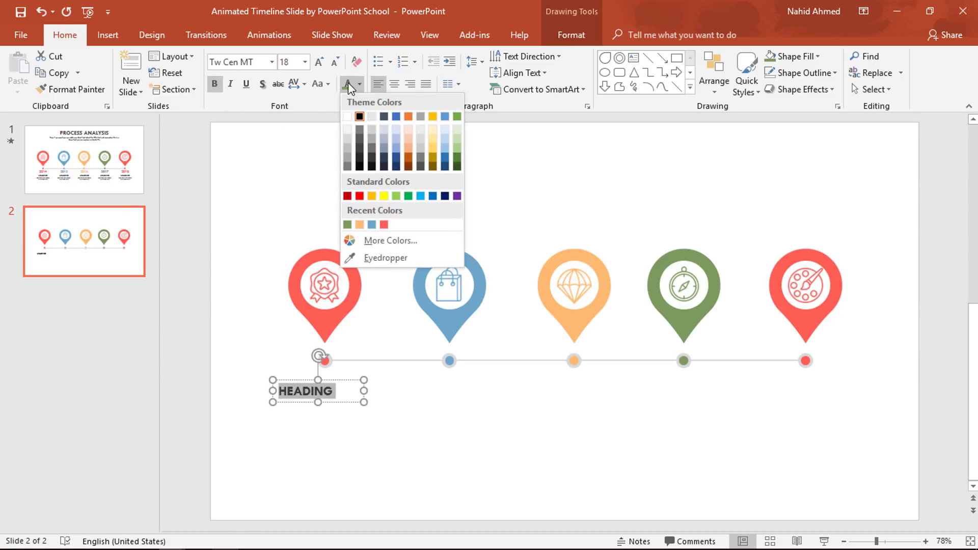
click(359, 146)
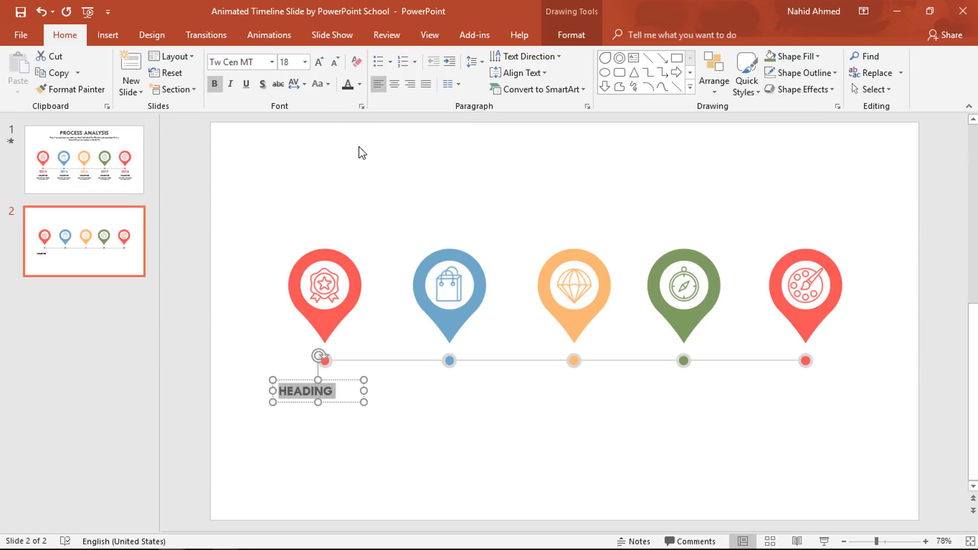
click(396, 86)
click(343, 401)
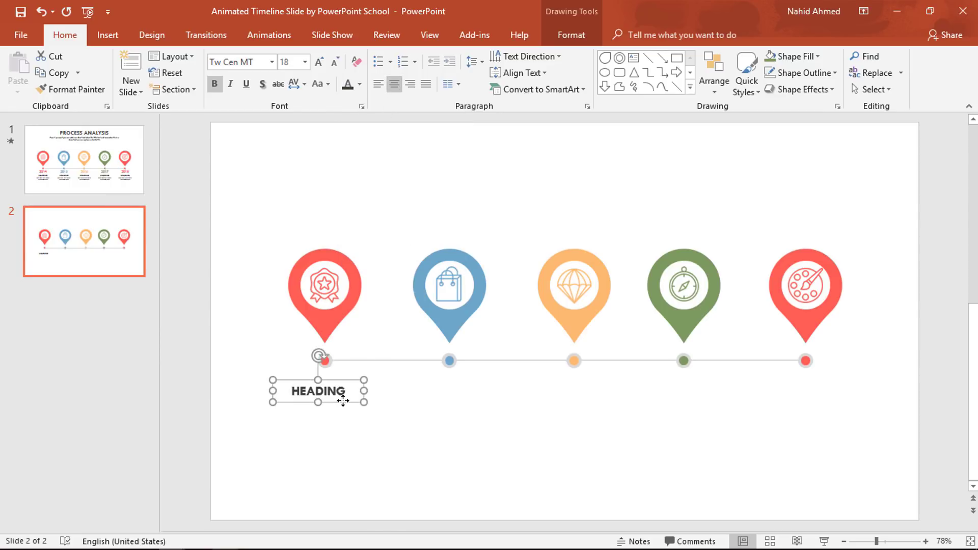
- Duplicate the heading as a 12 pt non-bold caption reading 'YOU CAN ADD SOME BRIEF TEXT HERE'
drag(343, 400, 344, 420)
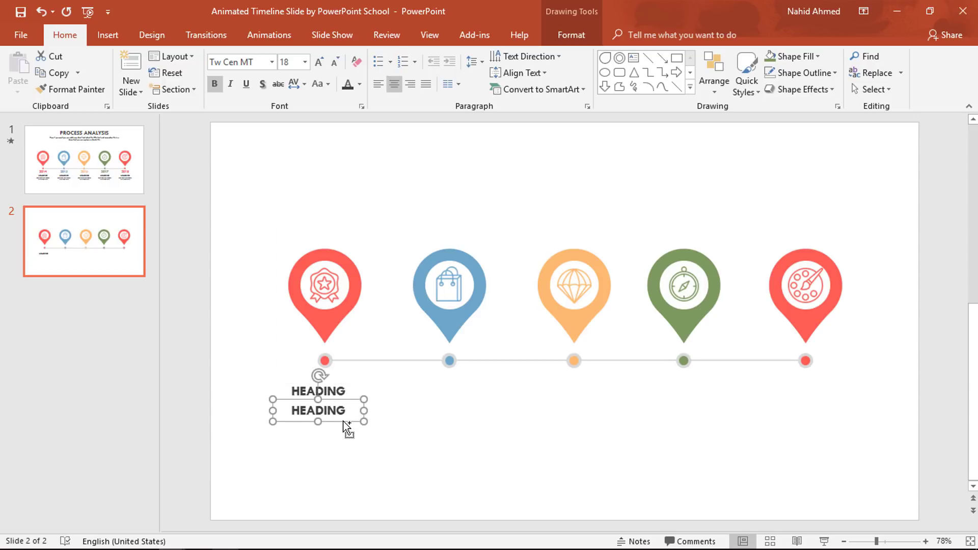
double_click(338, 414)
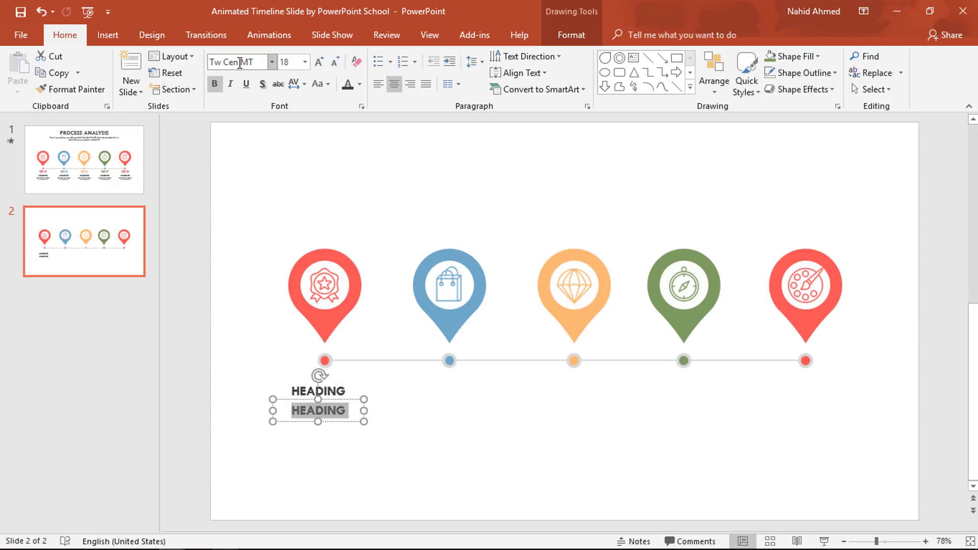
click(292, 61)
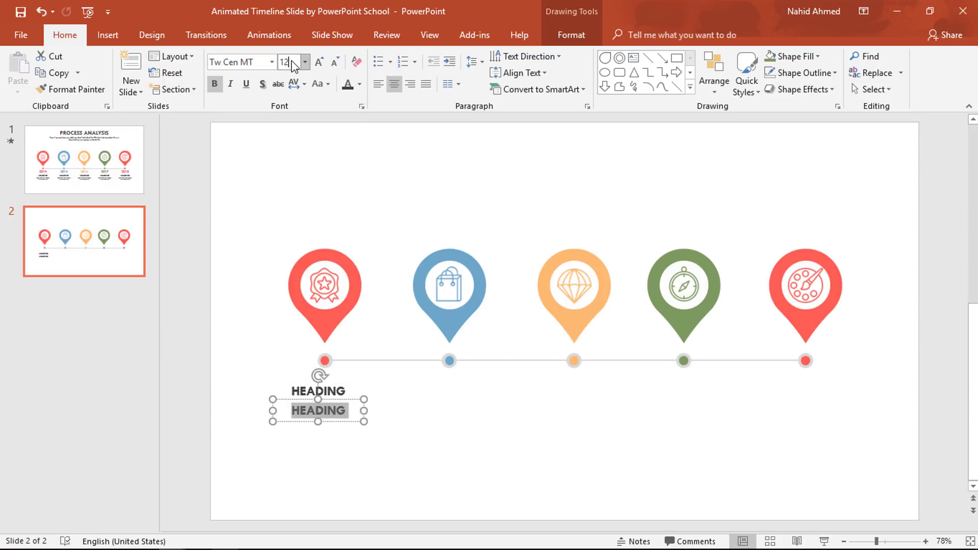
key(Return)
click(216, 85)
text(YOU)
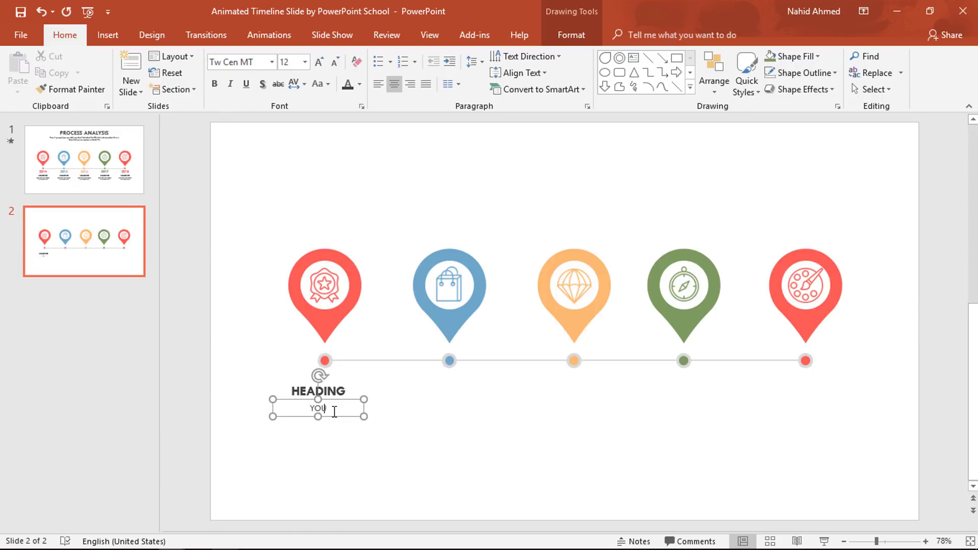
text( CAN TADD SOME BRIE)
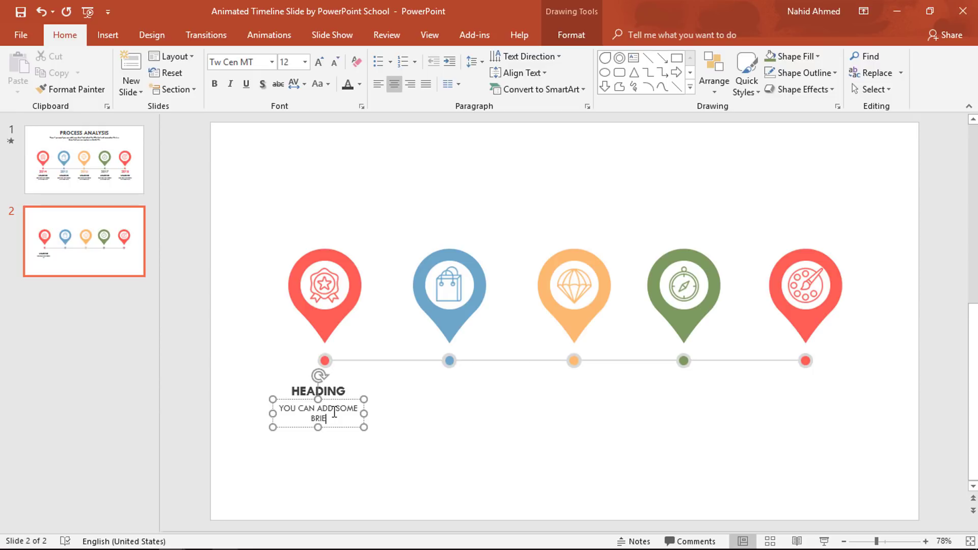
text(F TEXT HERE)
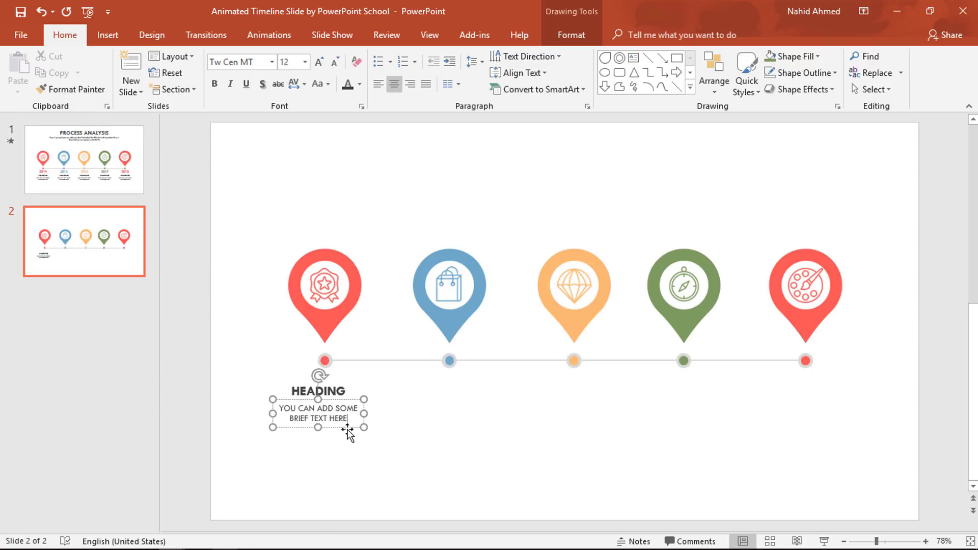
click(348, 432)
- Centre the caption under the heading, group the two, and move the group lower
drag(341, 427, 344, 426)
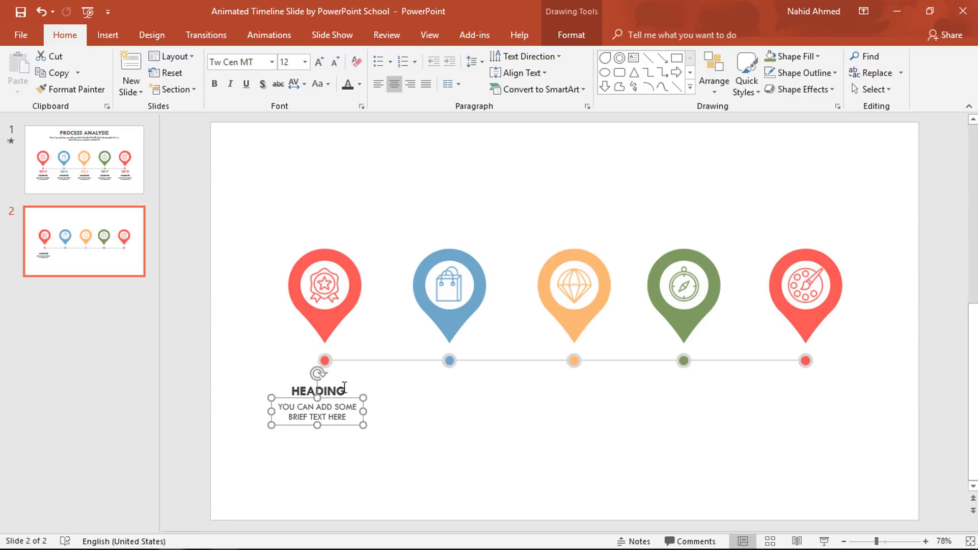
shift+click(344, 388)
key(ctrl+g)
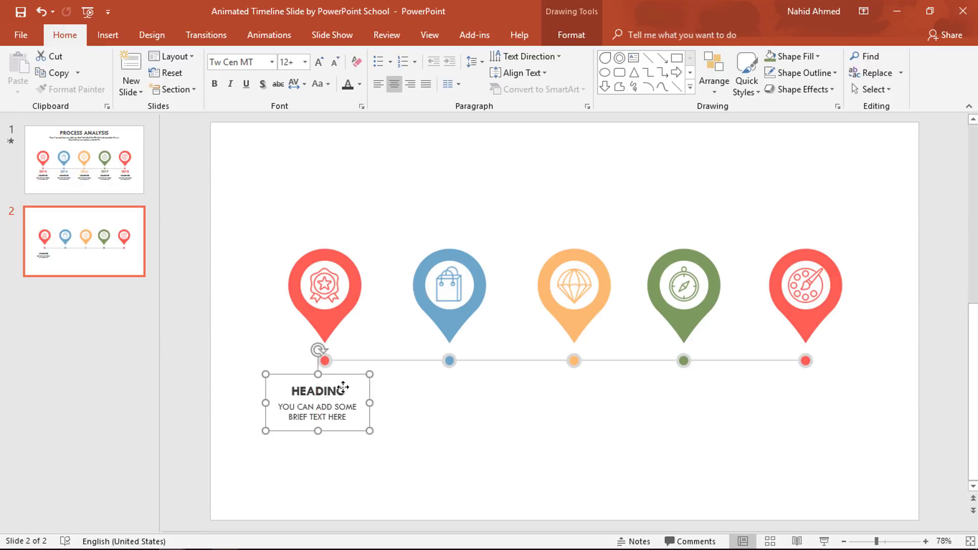
drag(356, 429, 358, 451)
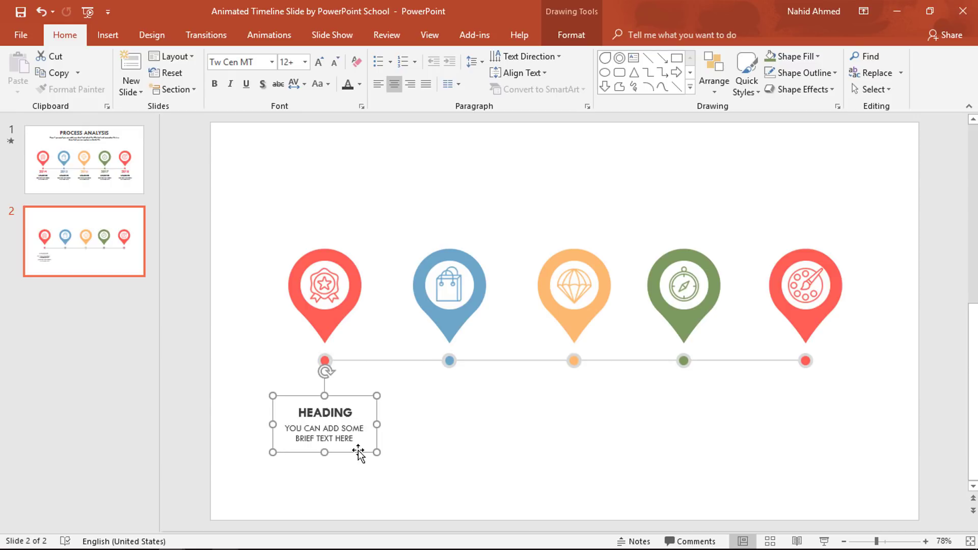
- Draw a text box beside the heading group and type the year 2014
click(635, 62)
drag(392, 398, 466, 439)
text(2014)
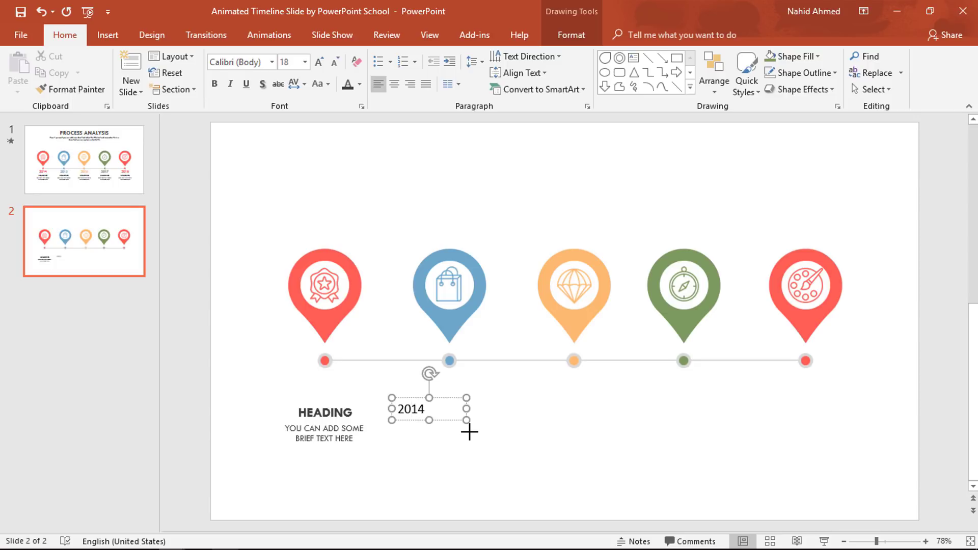
key(ctrl+a)
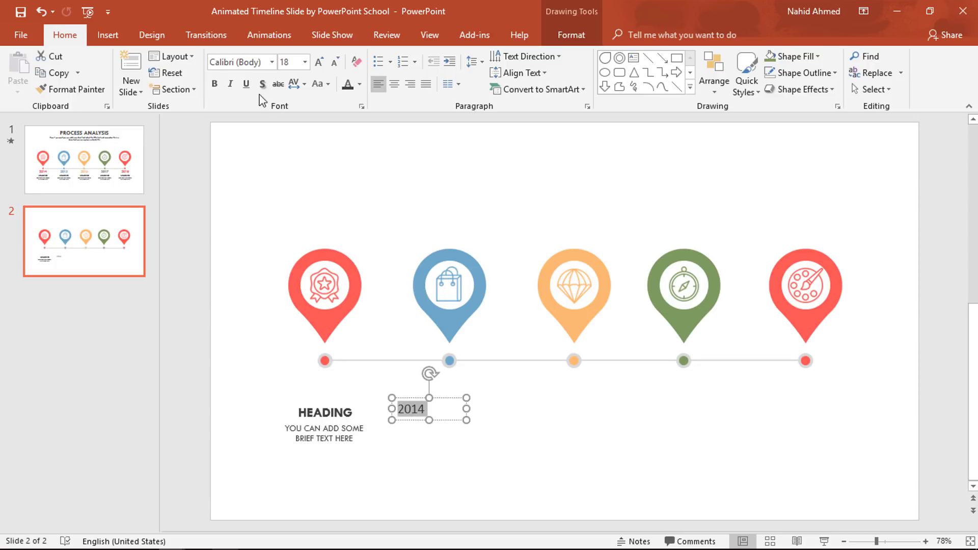
- Make 2014 bold, red, 28 pt Tw Cen MT, centred, and place it above HEADING
click(248, 63)
text(Tw Cen MT)
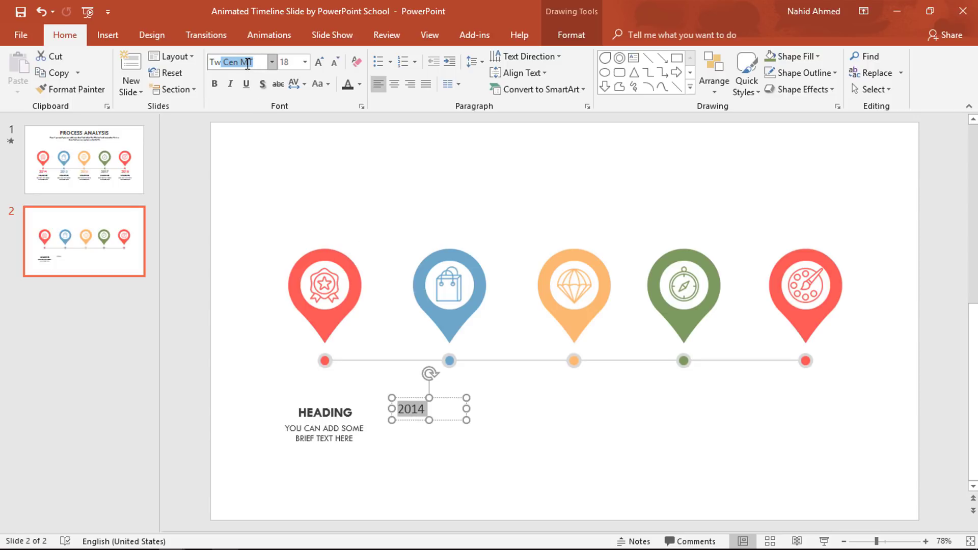
key(Return)
click(214, 84)
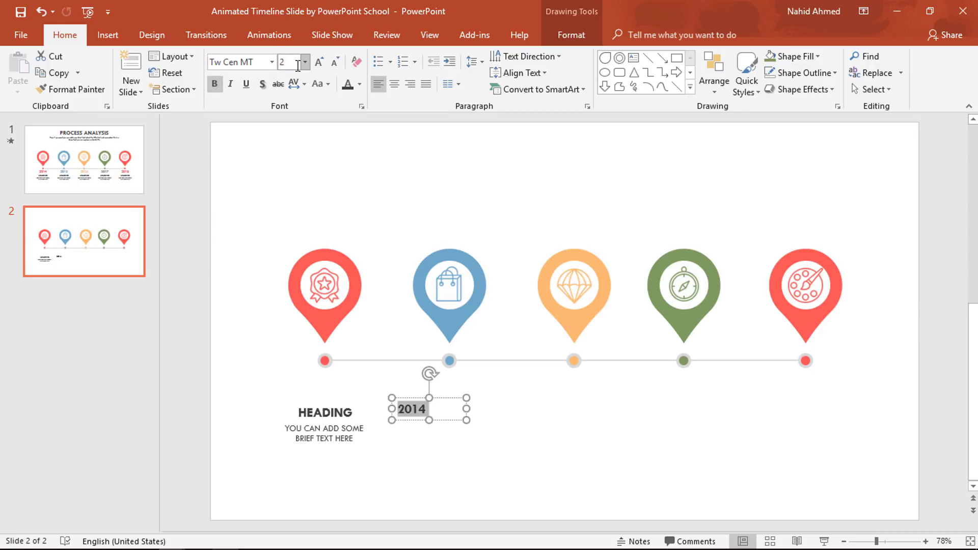
key(Return)
click(359, 84)
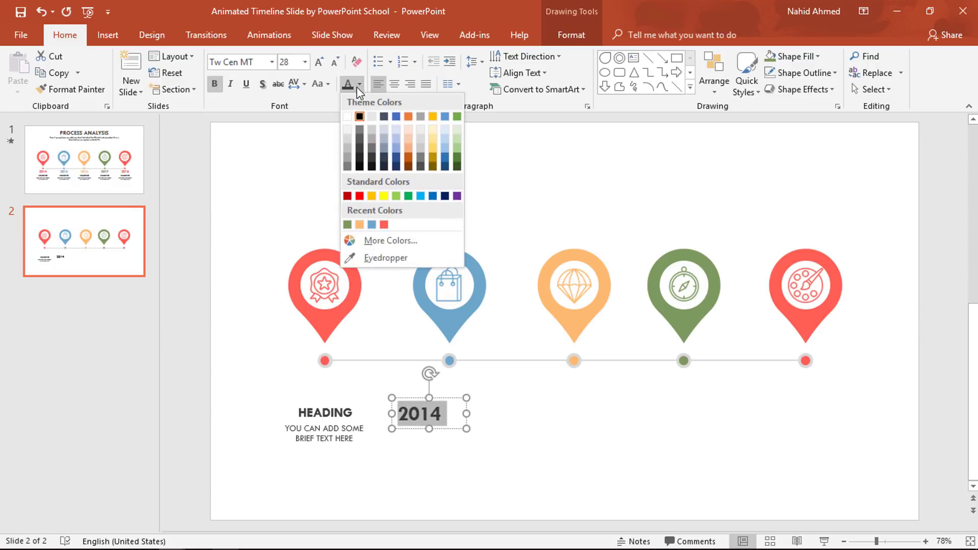
click(384, 225)
click(395, 84)
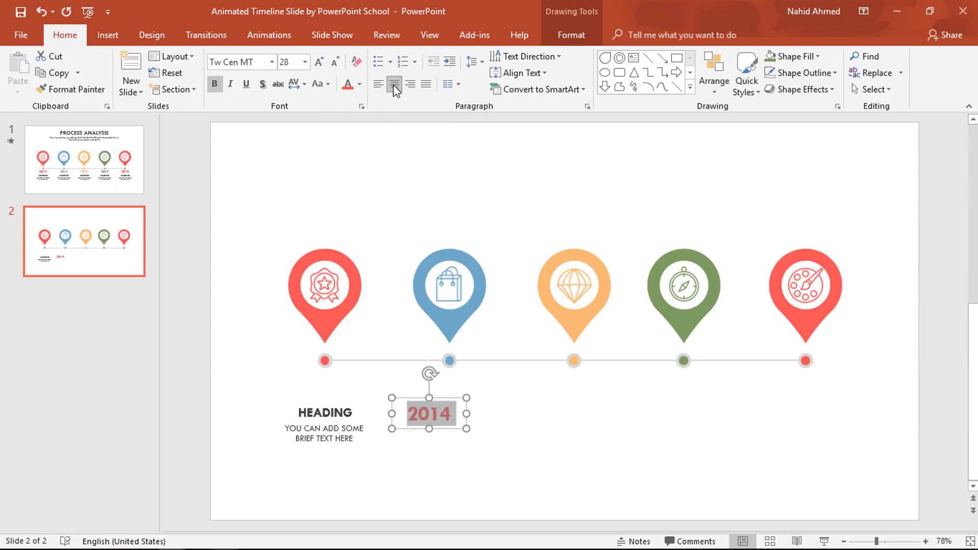
drag(452, 427, 348, 403)
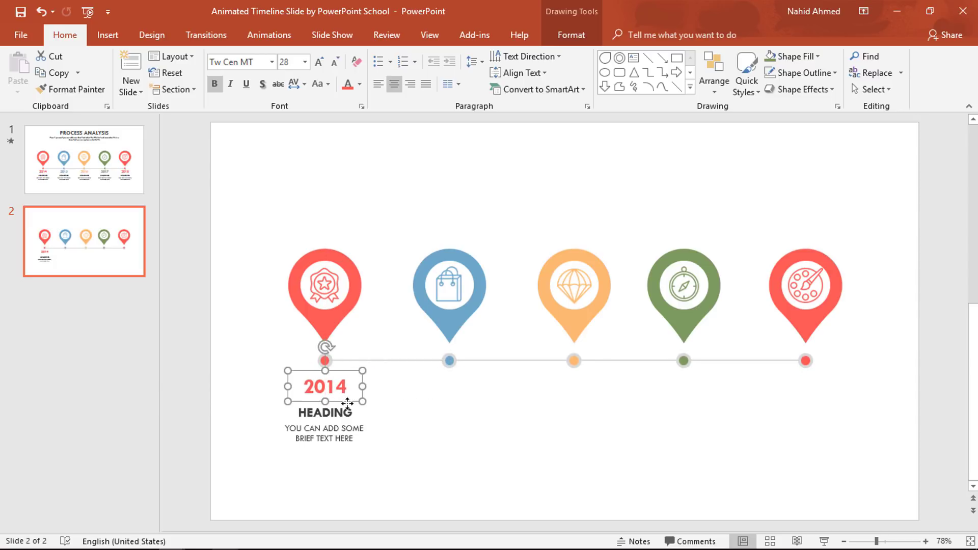
- Nudge the heading under 2014 and copy the year-and-caption block under the other pins
click(366, 442)
drag(364, 450, 361, 441)
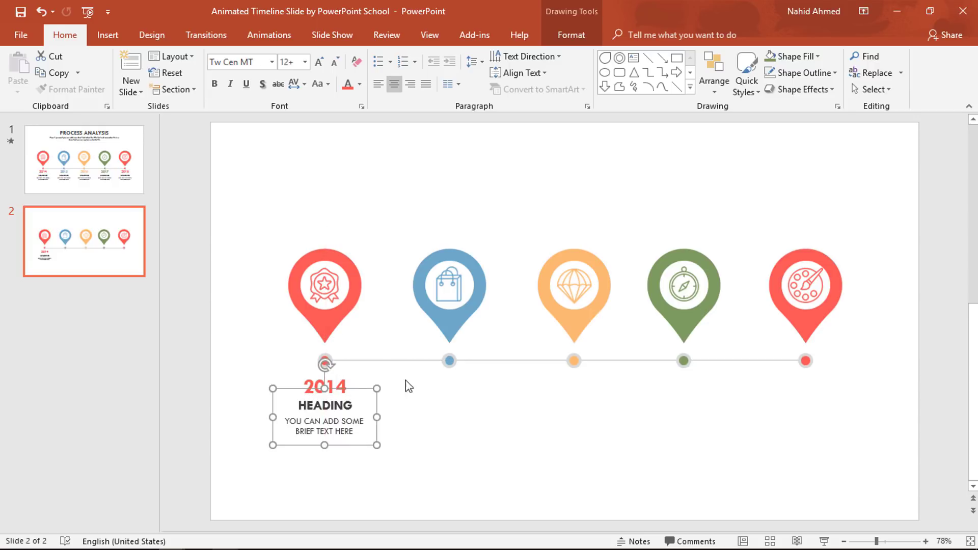
ctrl+click(359, 386)
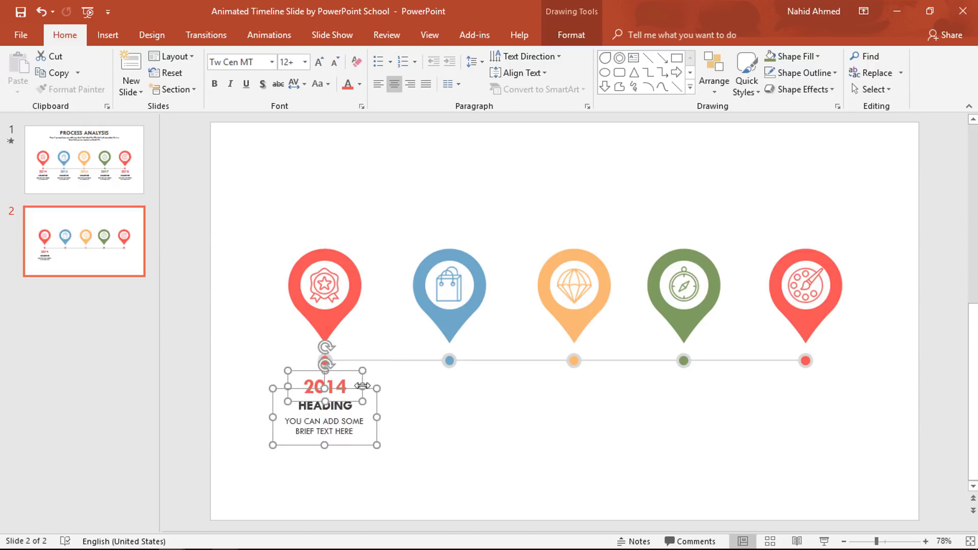
drag(364, 433, 848, 431)
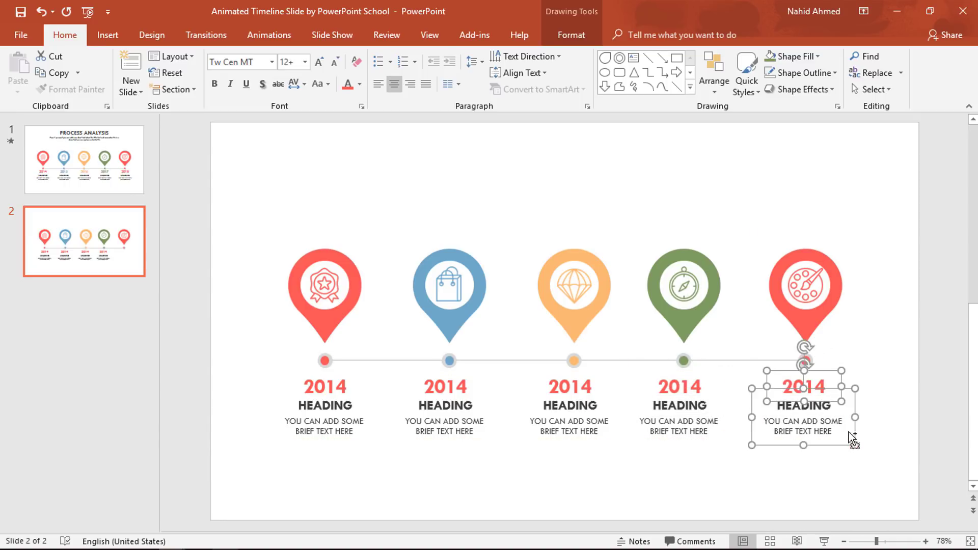
click(786, 476)
- Change the copied years to a blue 2015 and an orange 2016
double_click(441, 383)
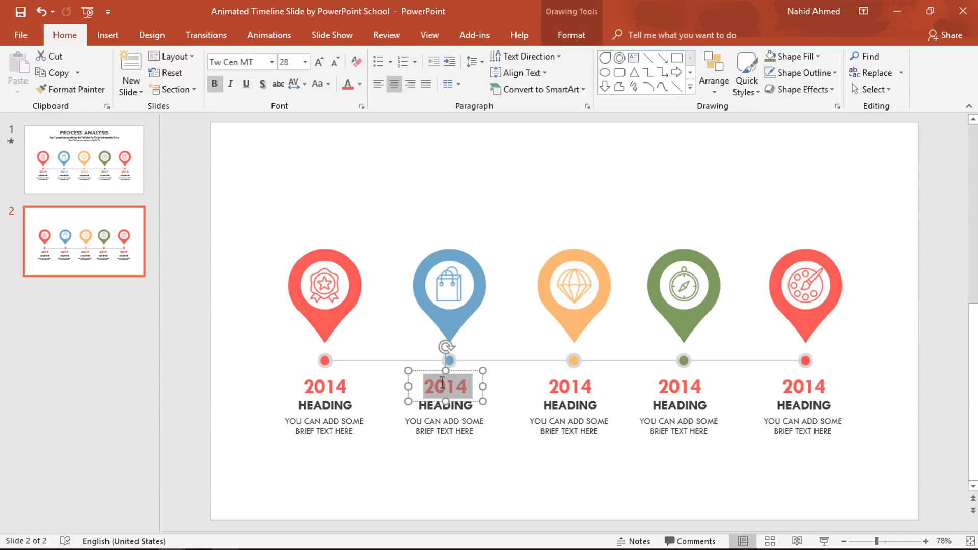
click(358, 84)
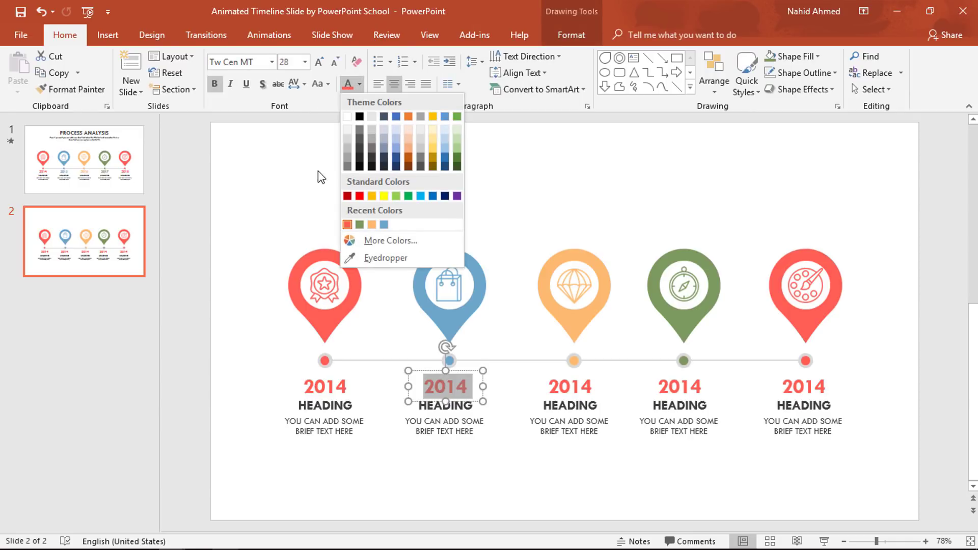
click(384, 225)
text(2015)
double_click(569, 386)
click(359, 83)
click(378, 225)
text(2016)
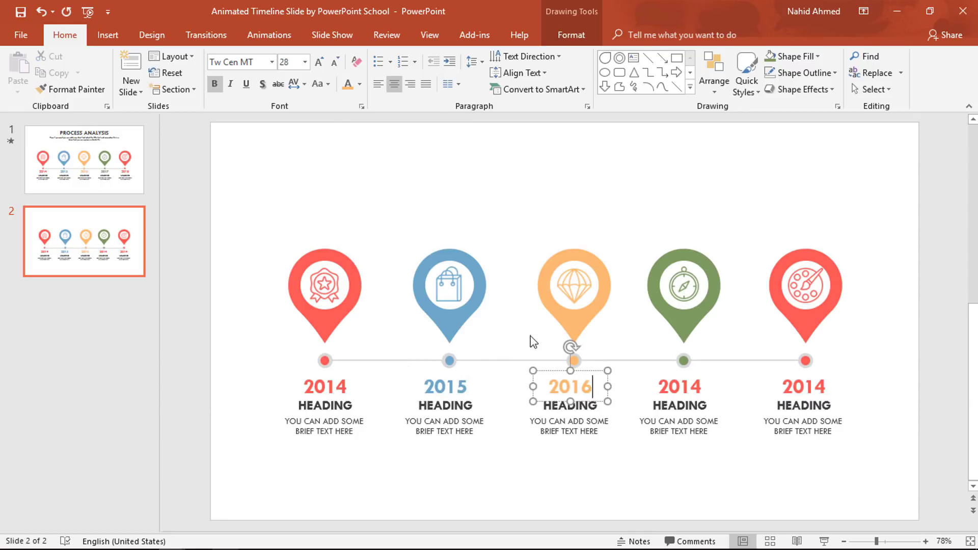
- Make the green pin's year 2017 and the last pin's year 2018
double_click(680, 386)
click(358, 83)
click(384, 225)
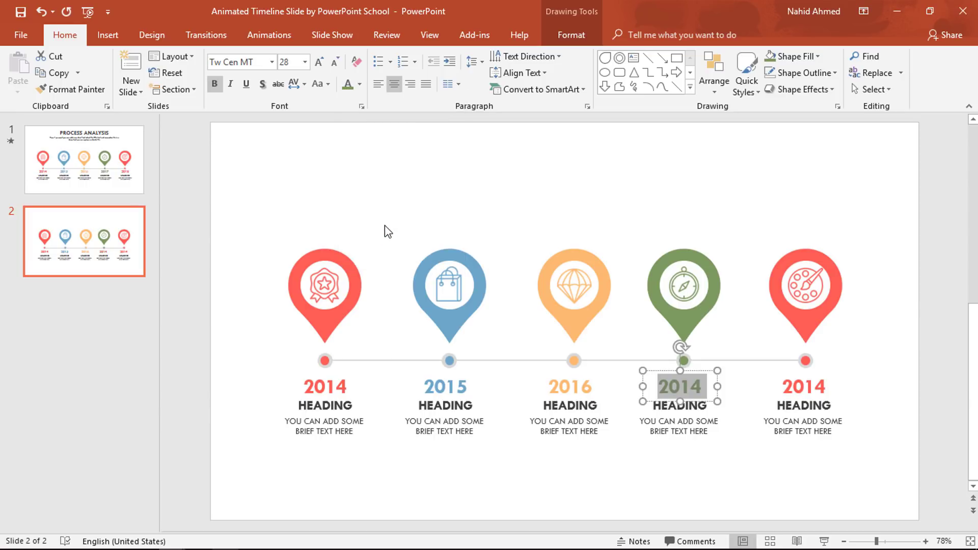
text(2017)
click(826, 389)
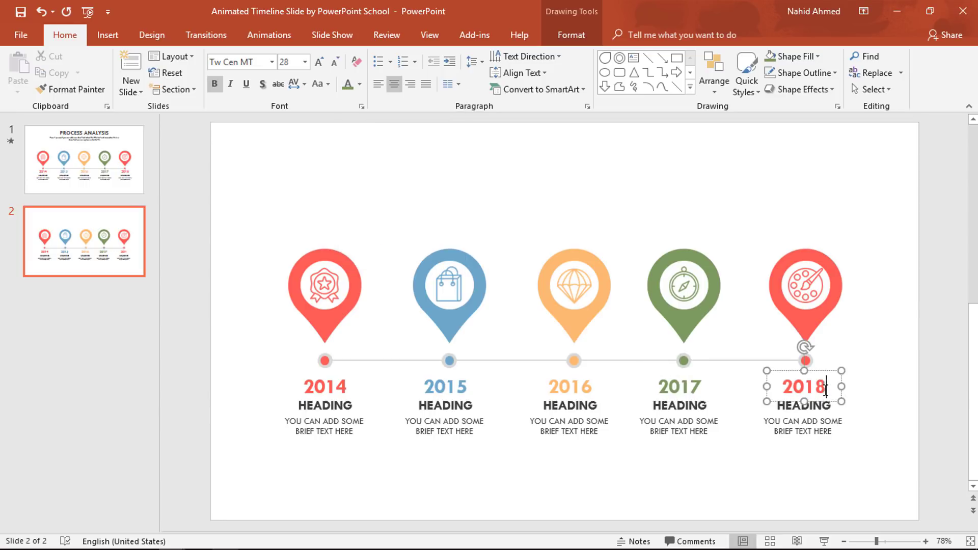
click(756, 471)
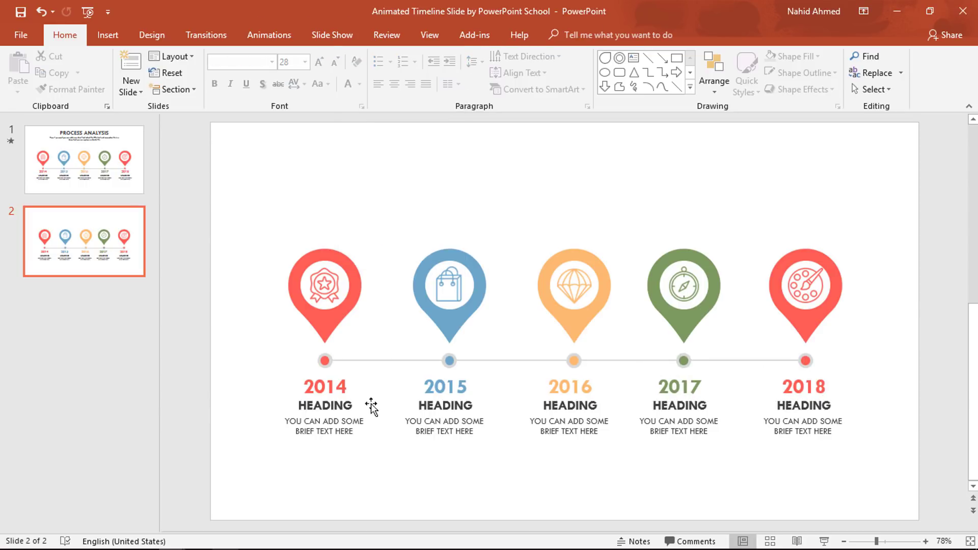
- Paste slide 1's PROCESS ANALYSIS title and subtitle onto the timeline slide
click(122, 167)
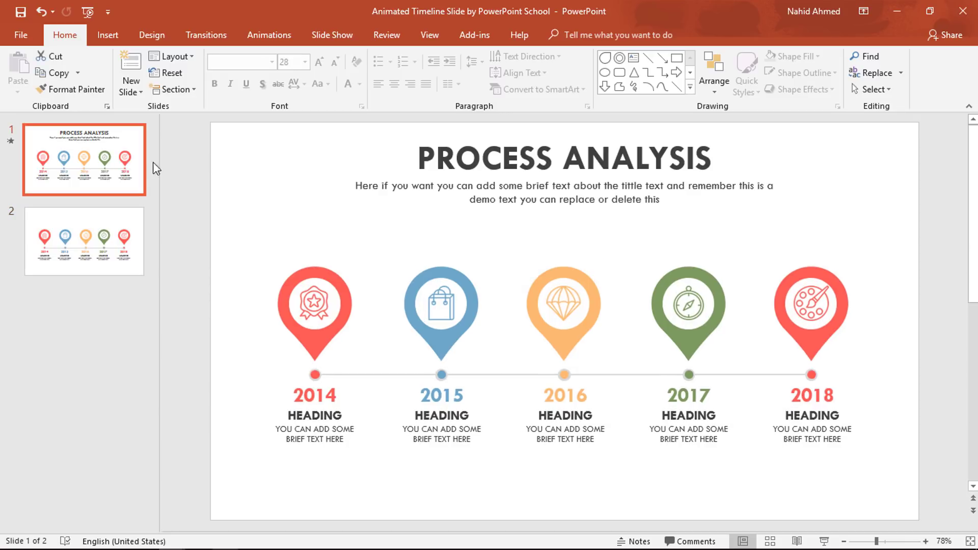
click(415, 151)
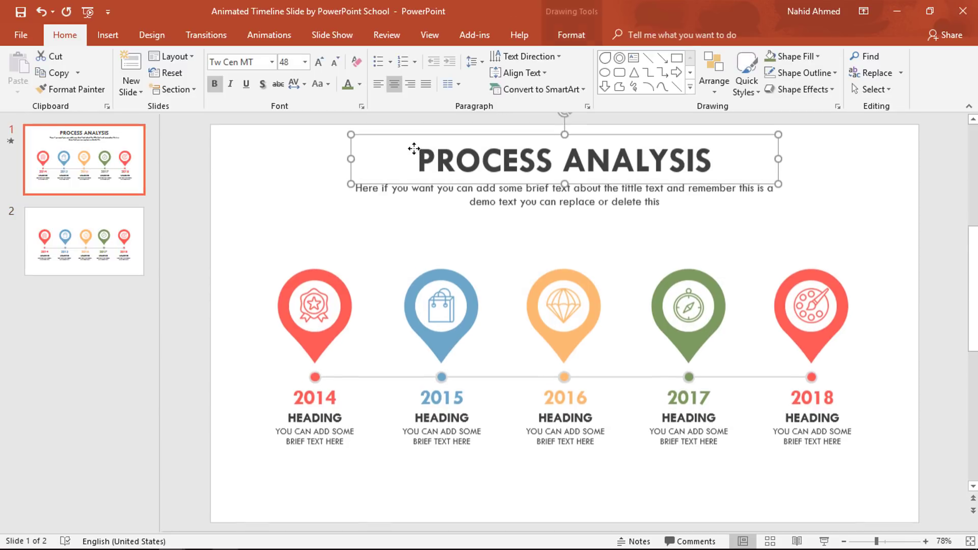
shift+click(485, 192)
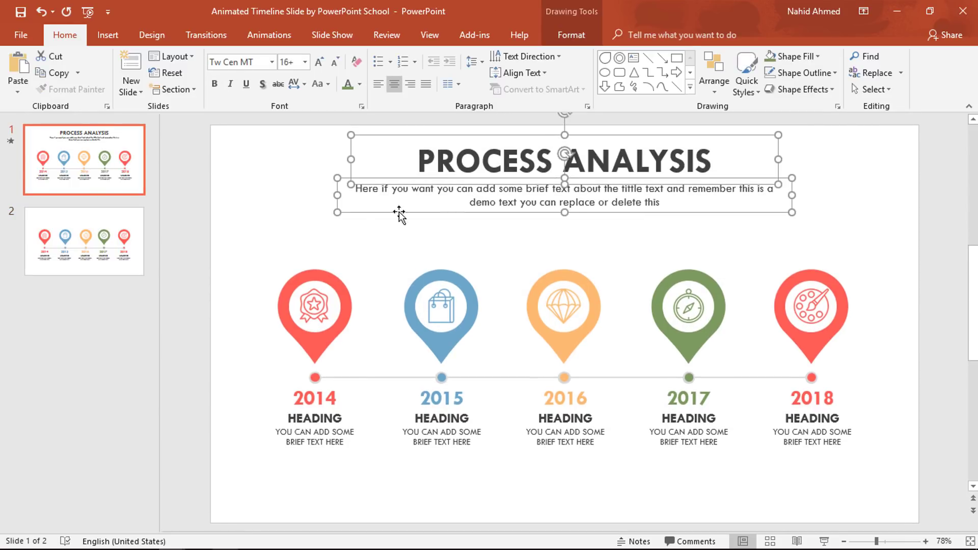
click(130, 232)
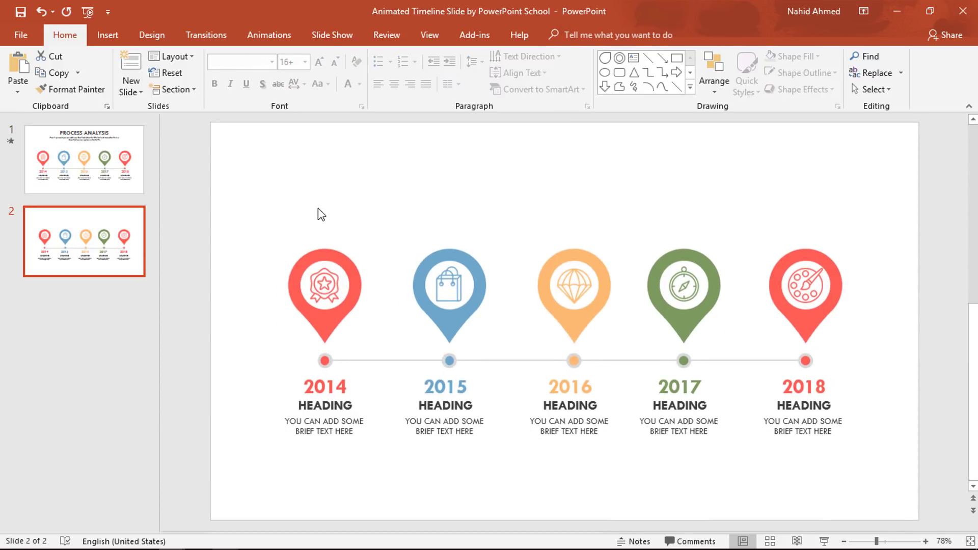
key(ctrl+v)
click(277, 340)
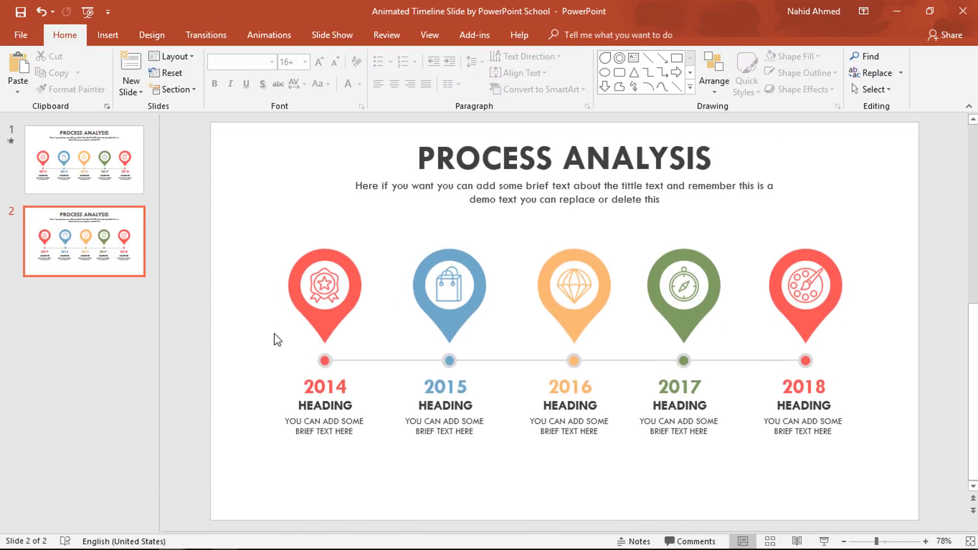
- With the Animation Pane showing, give the first dot a 0.25-second Zoom entrance
click(270, 41)
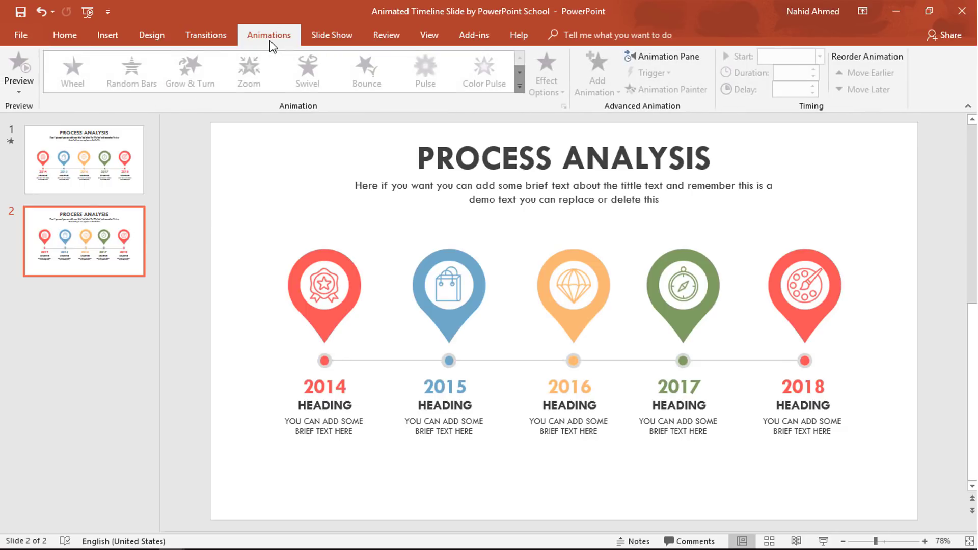
click(672, 60)
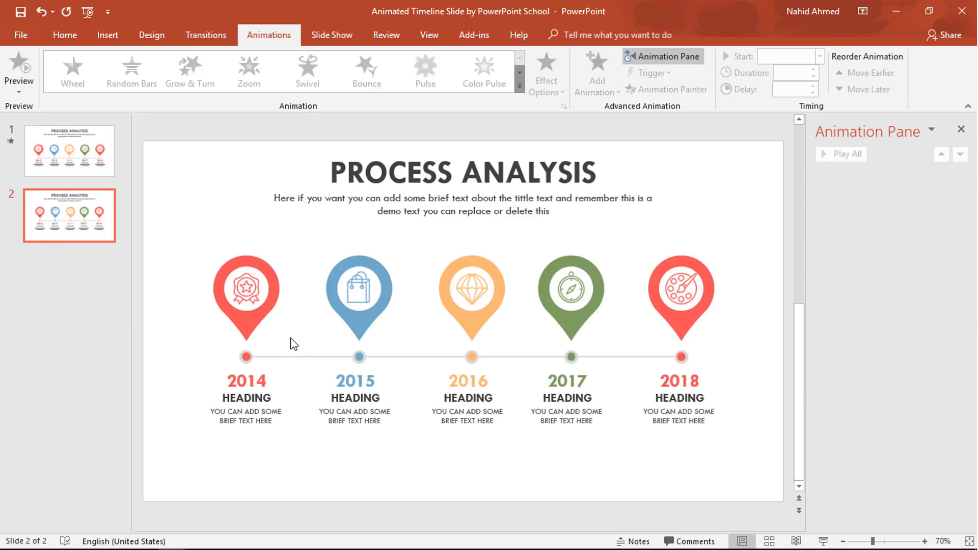
click(247, 358)
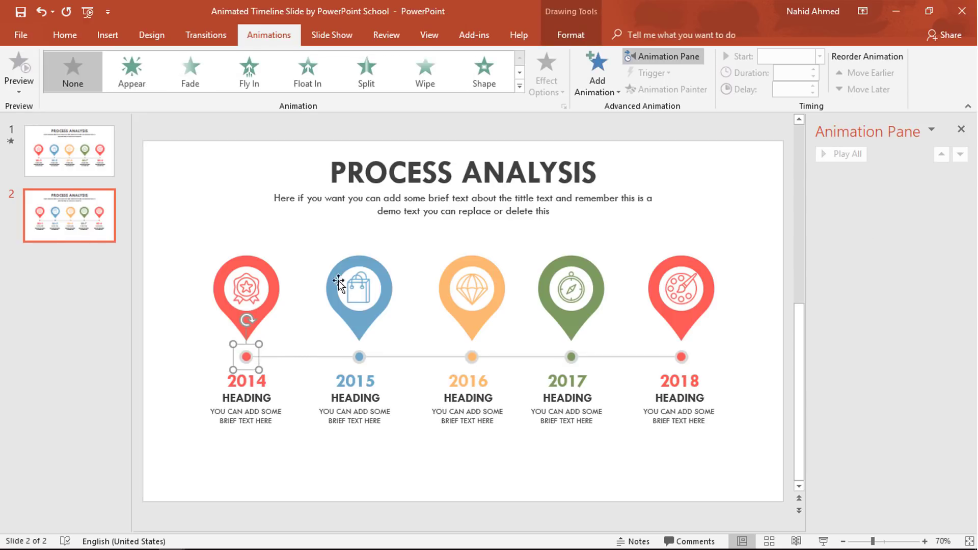
click(596, 86)
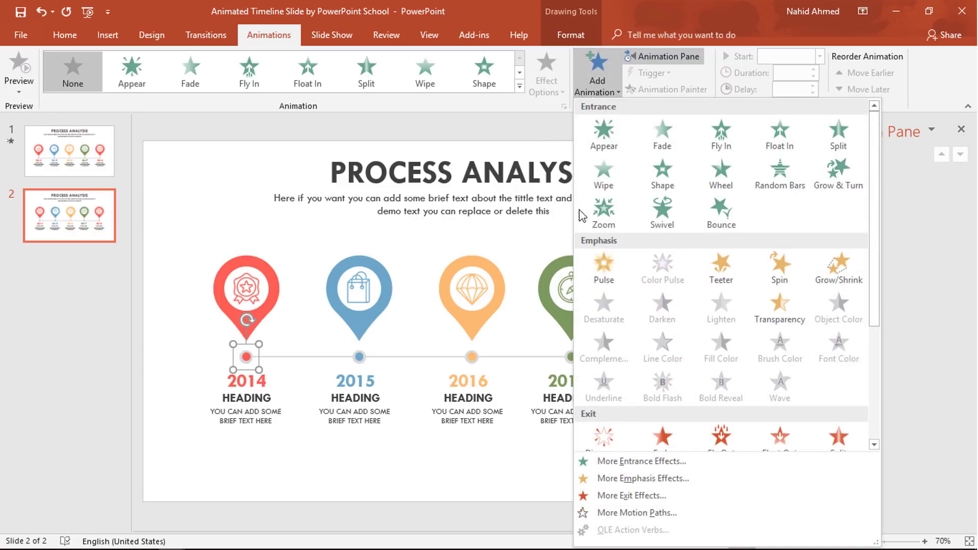
click(602, 224)
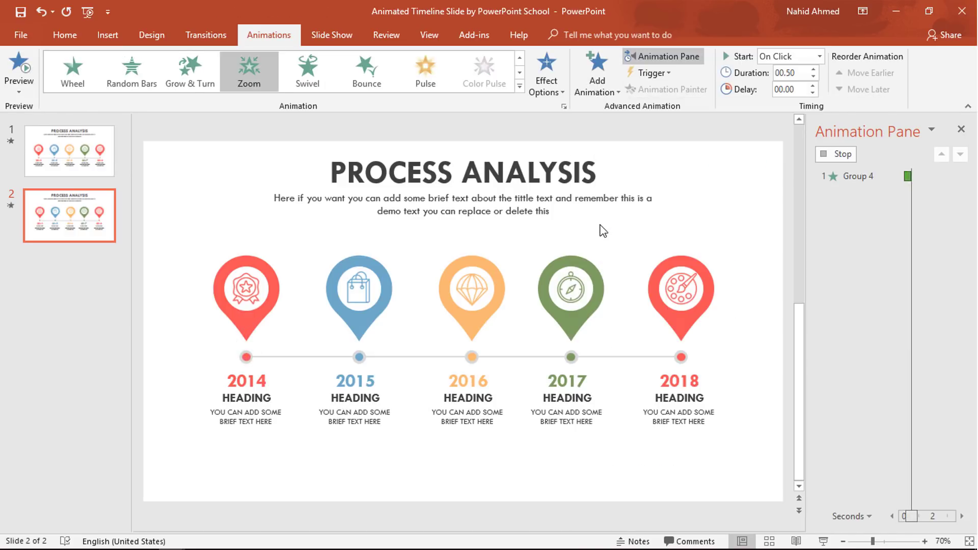
click(813, 77)
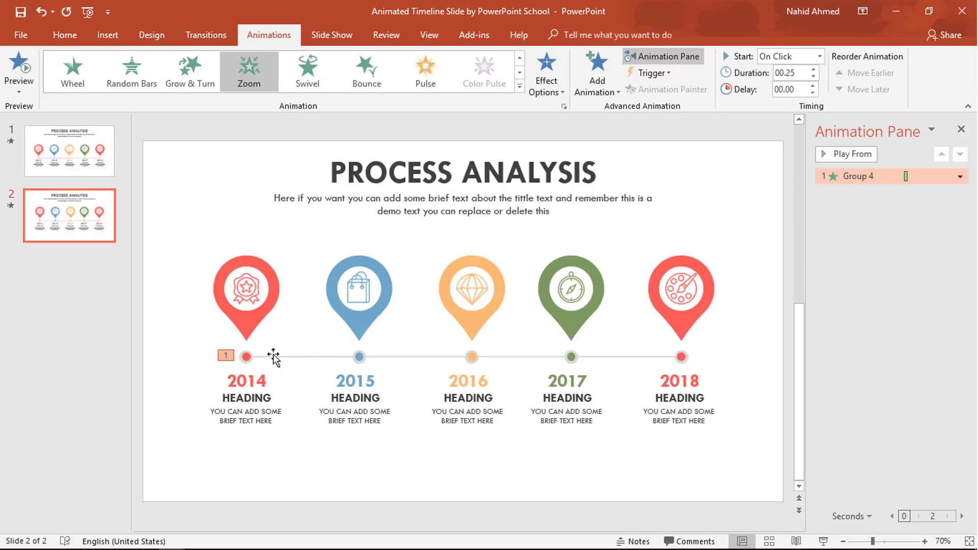
- Give the first red pin a Zoom entrance starting After Previous
click(246, 309)
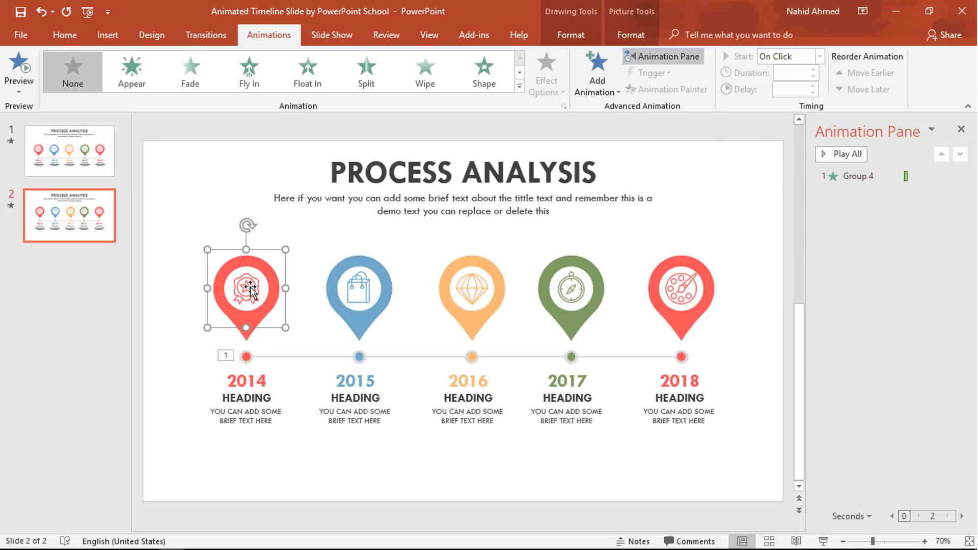
click(595, 85)
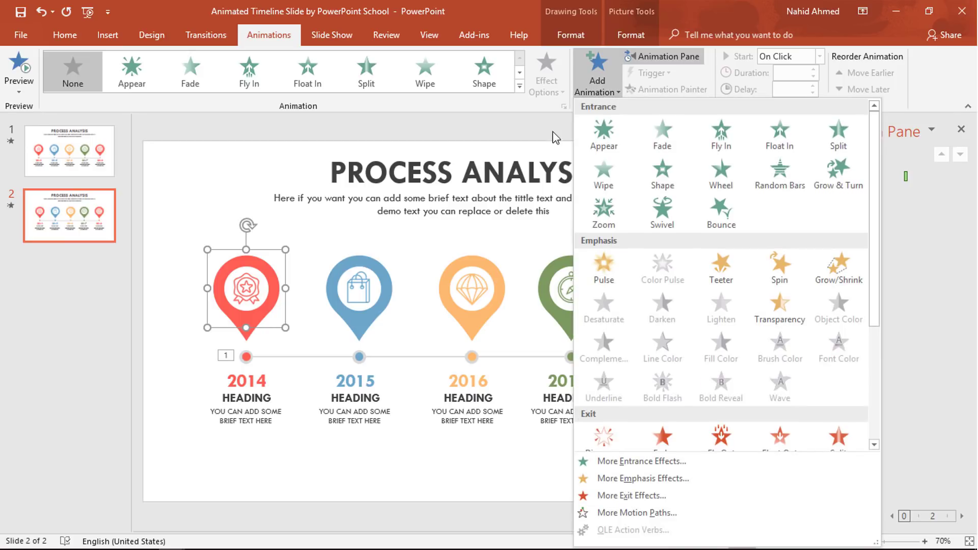
click(591, 224)
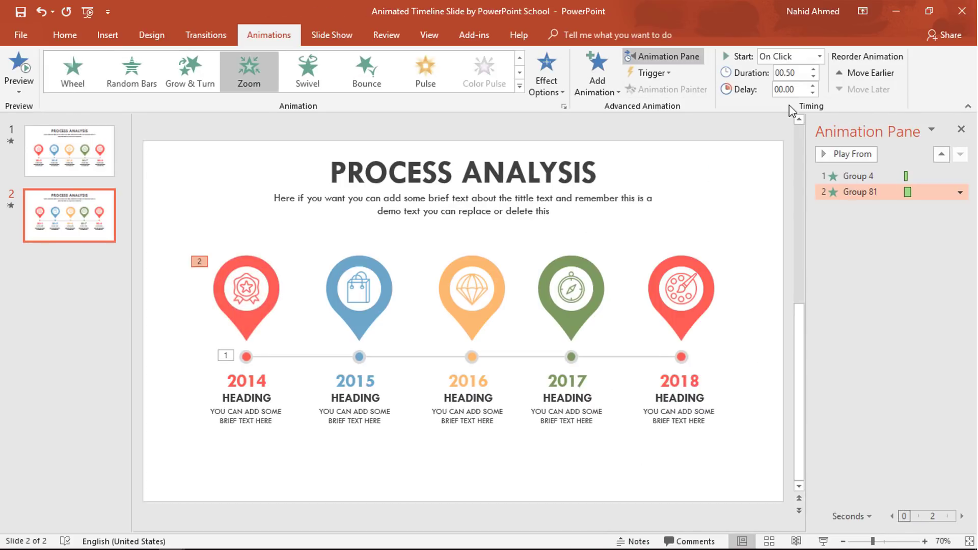
click(818, 57)
click(807, 100)
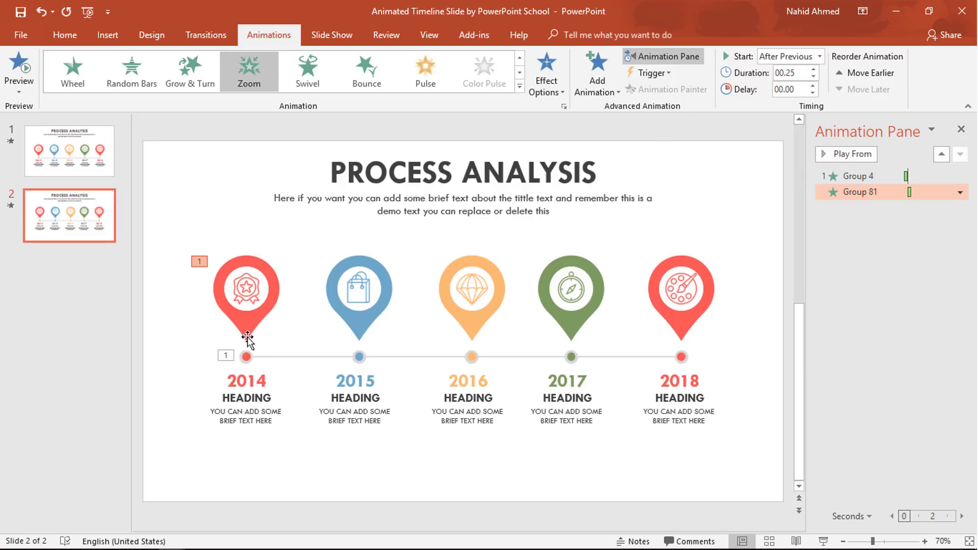
- Make the 2014 year zoom in After Previous over 0.25 seconds
click(273, 374)
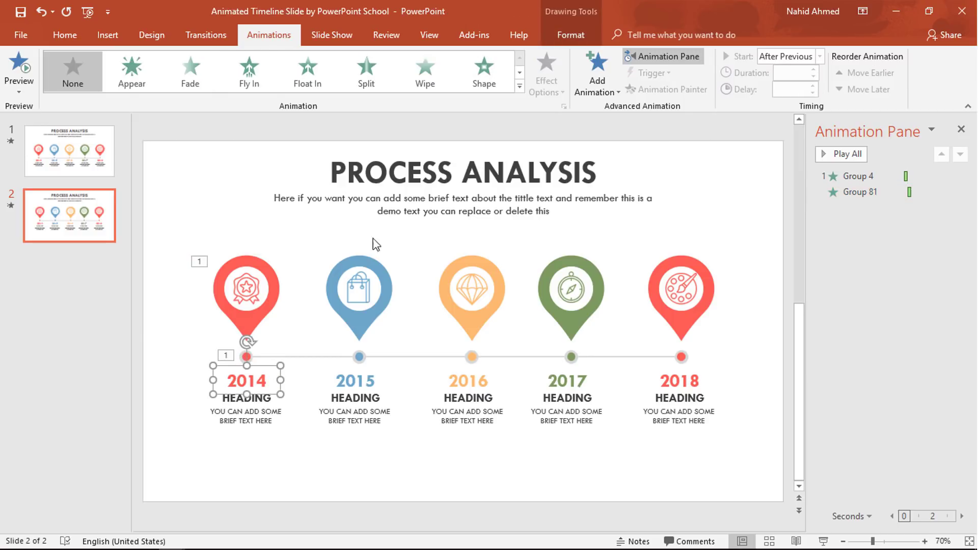
click(584, 84)
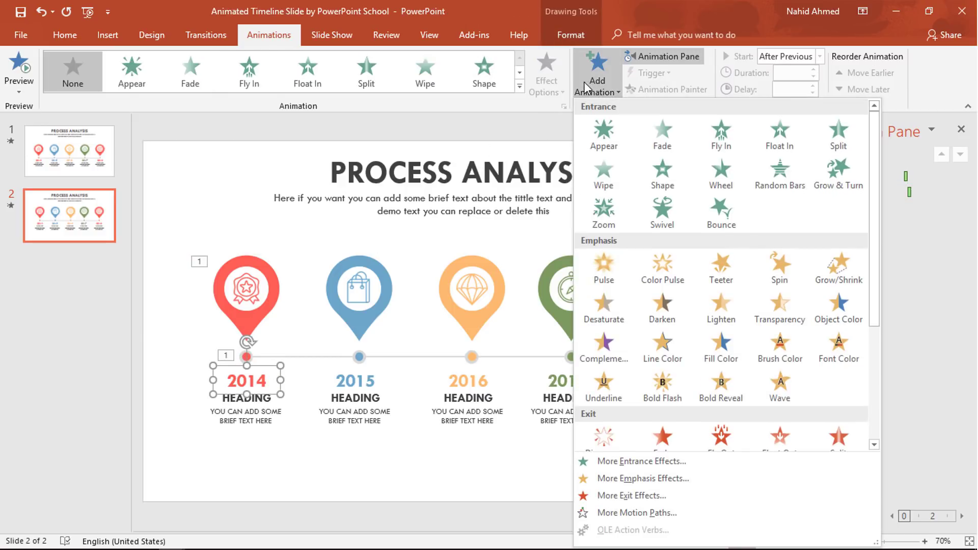
click(597, 223)
click(817, 57)
click(808, 104)
click(813, 77)
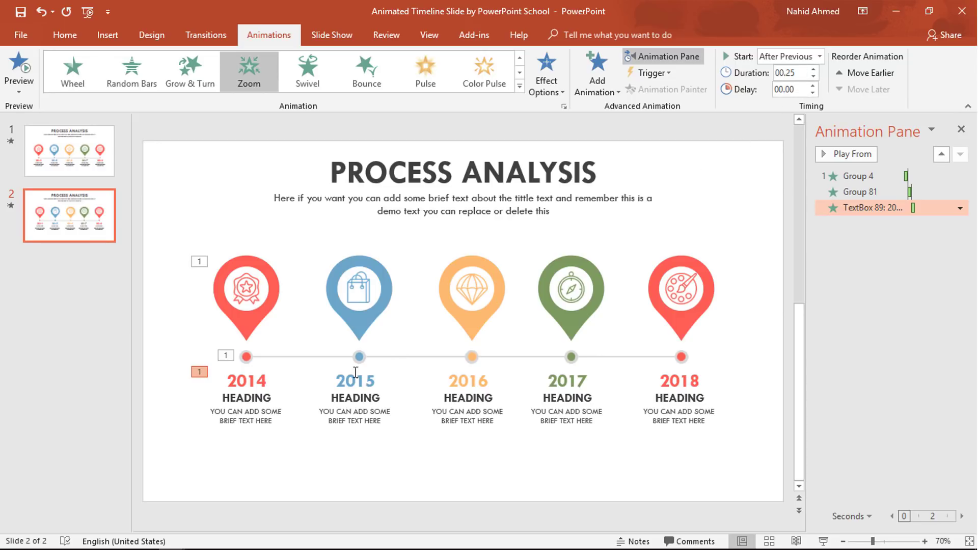
- Make the 2014 caption block Float In After Previous over 0.25 seconds
click(285, 412)
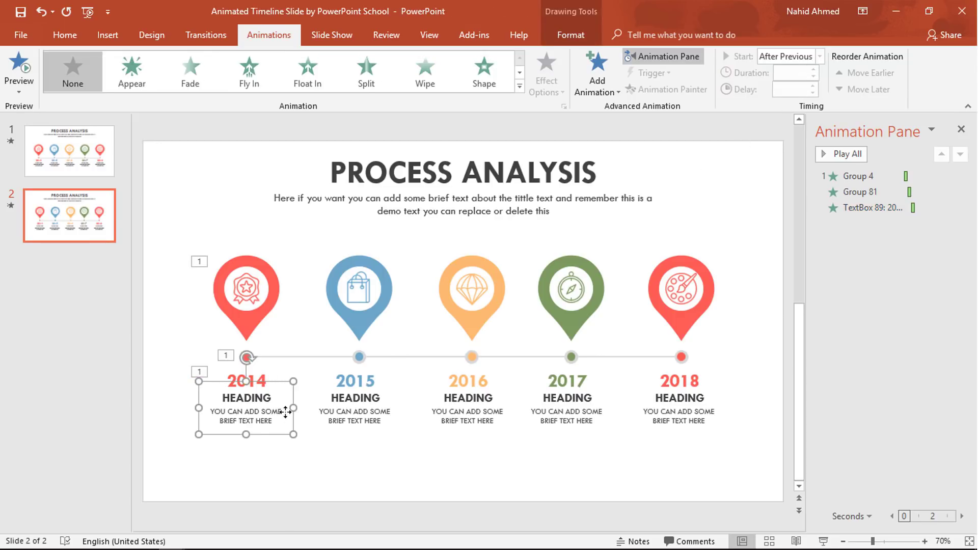
click(602, 91)
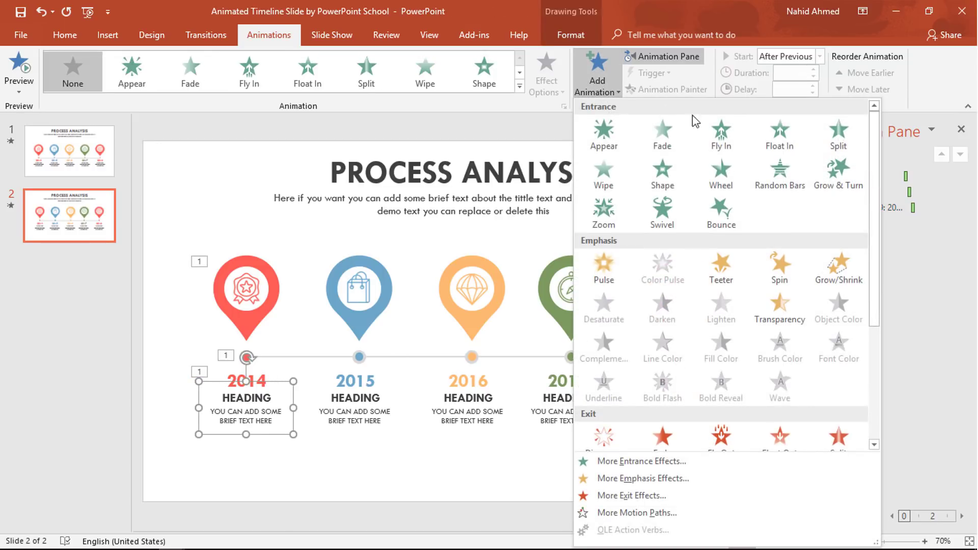
click(777, 146)
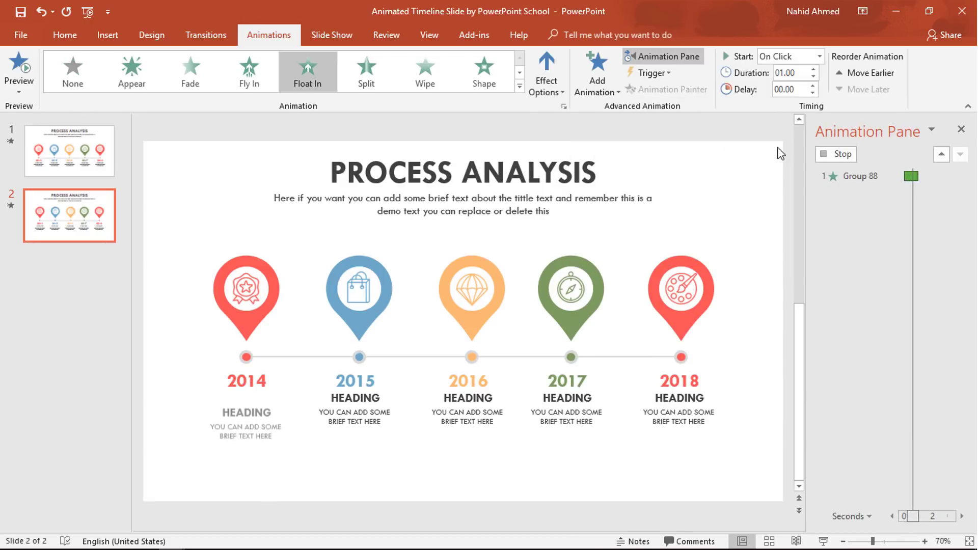
click(820, 56)
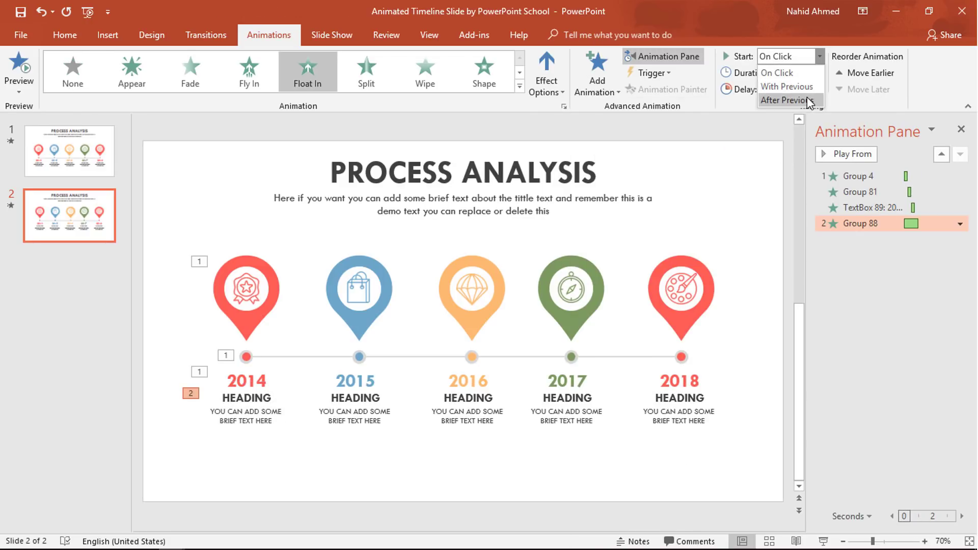
click(806, 97)
click(813, 77)
click(813, 77)
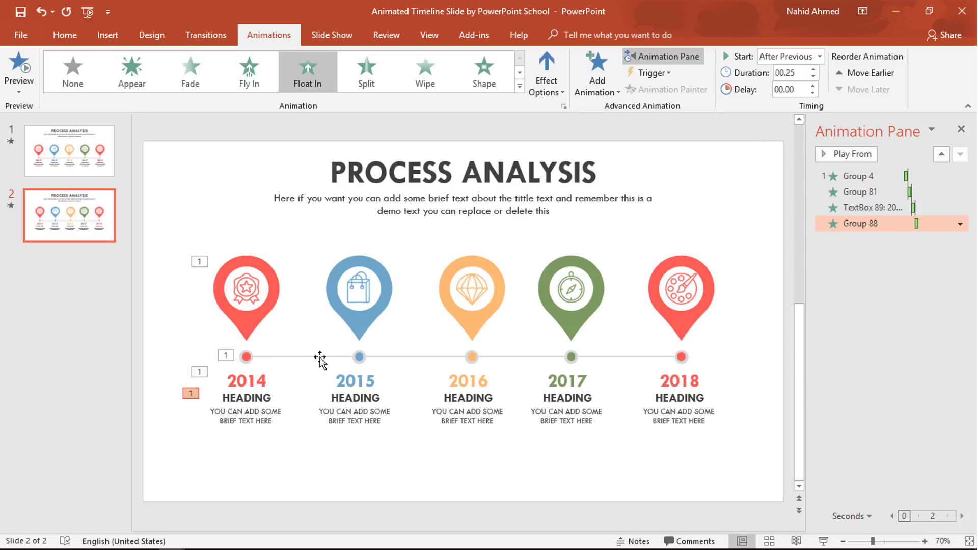
click(288, 358)
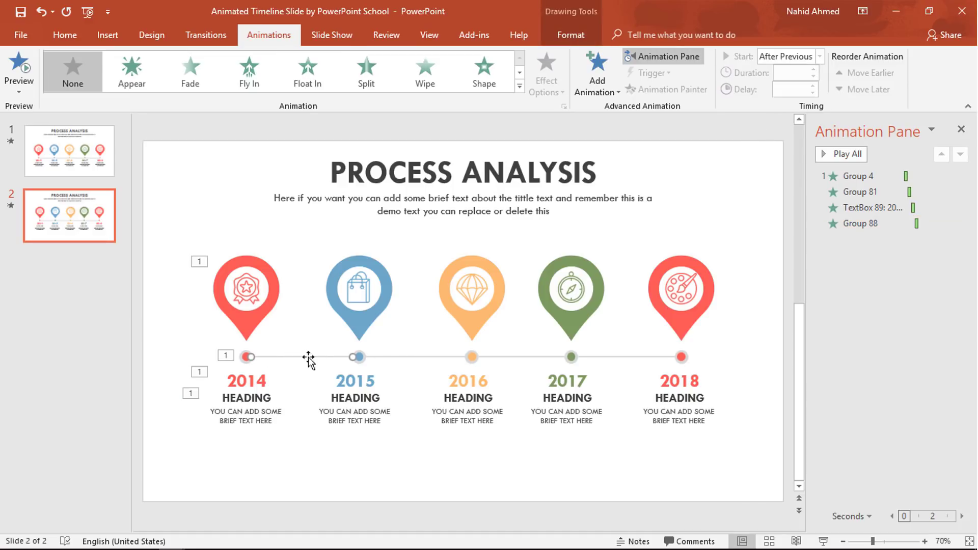
click(595, 85)
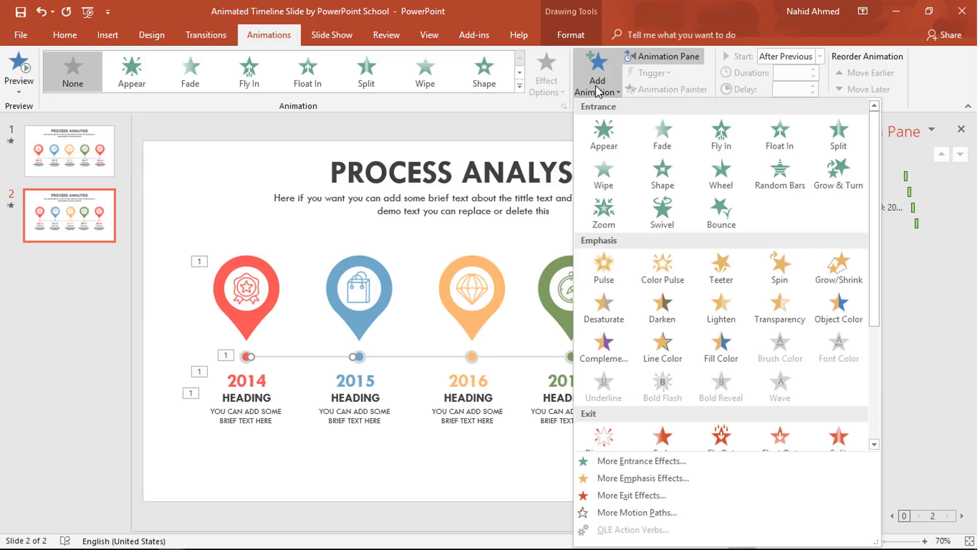
- Make the 2014–2015 line Wipe From Left, After Previous, with a 0.25-second delay
click(616, 180)
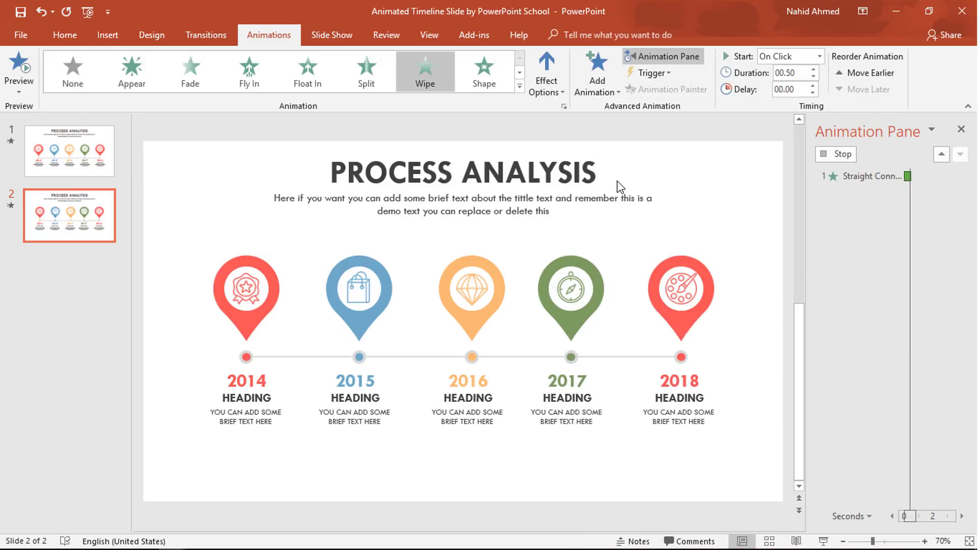
click(541, 90)
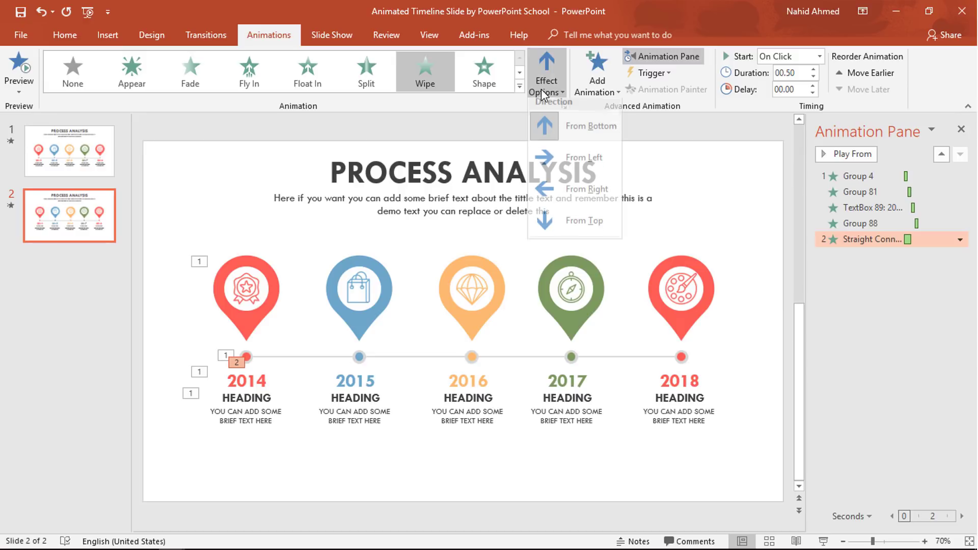
click(576, 169)
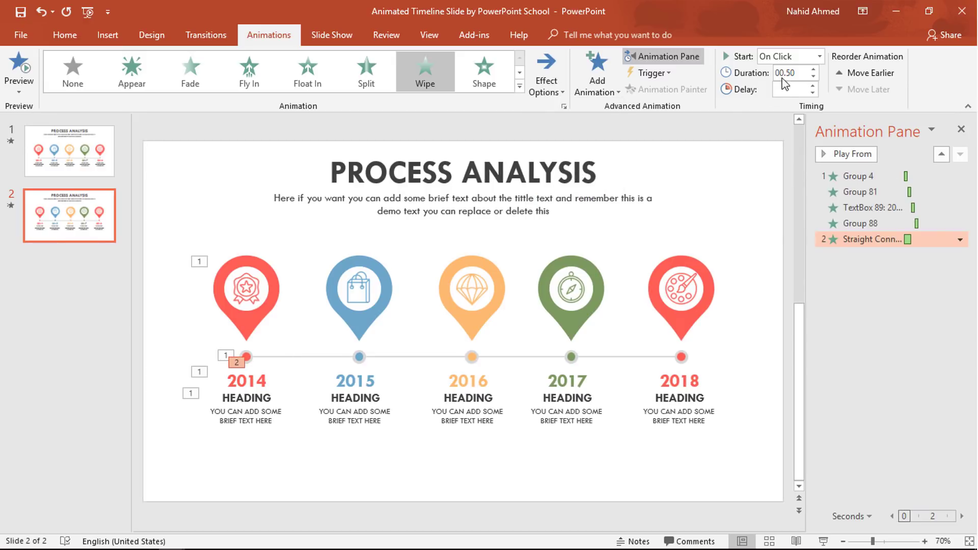
click(819, 58)
click(813, 100)
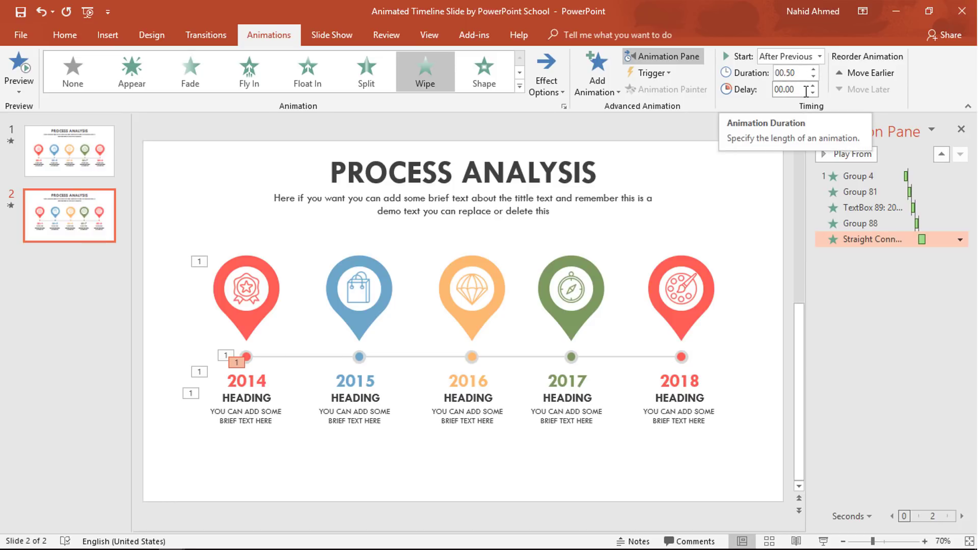
click(813, 87)
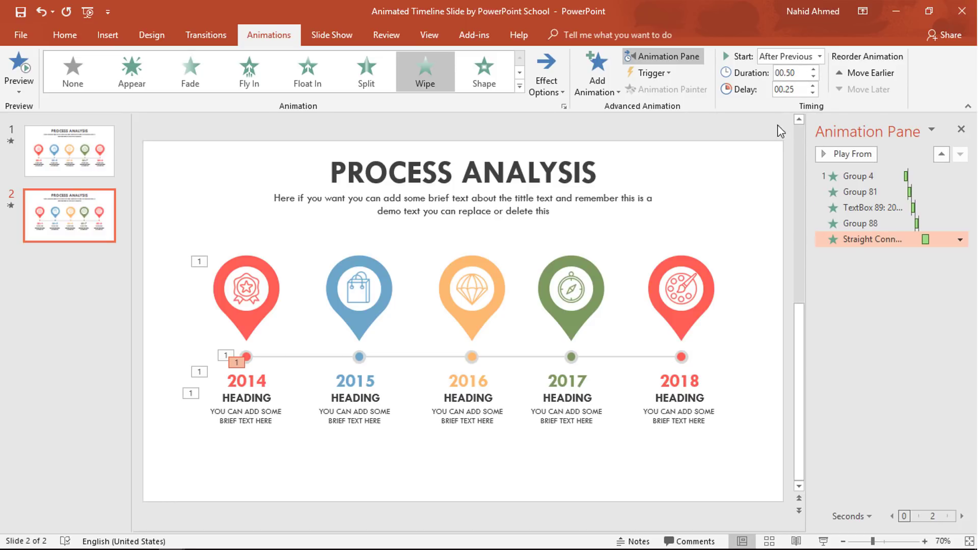
click(362, 359)
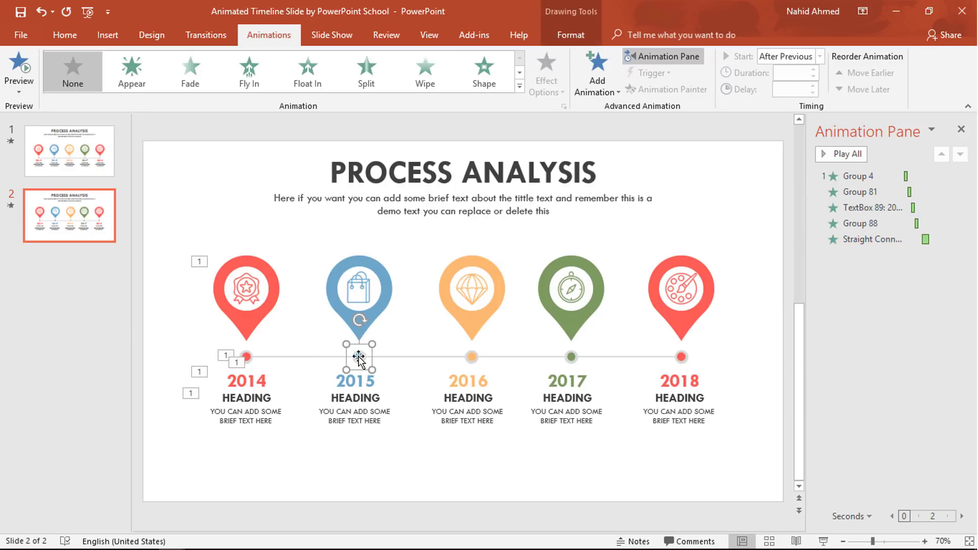
- Give the 2015 dot a Zoom entrance starting After Previous
click(609, 90)
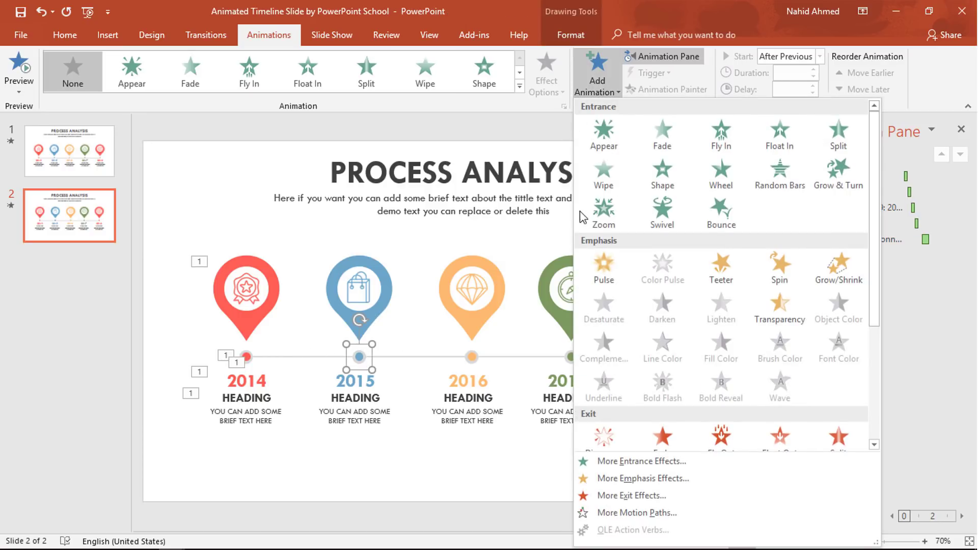
click(599, 215)
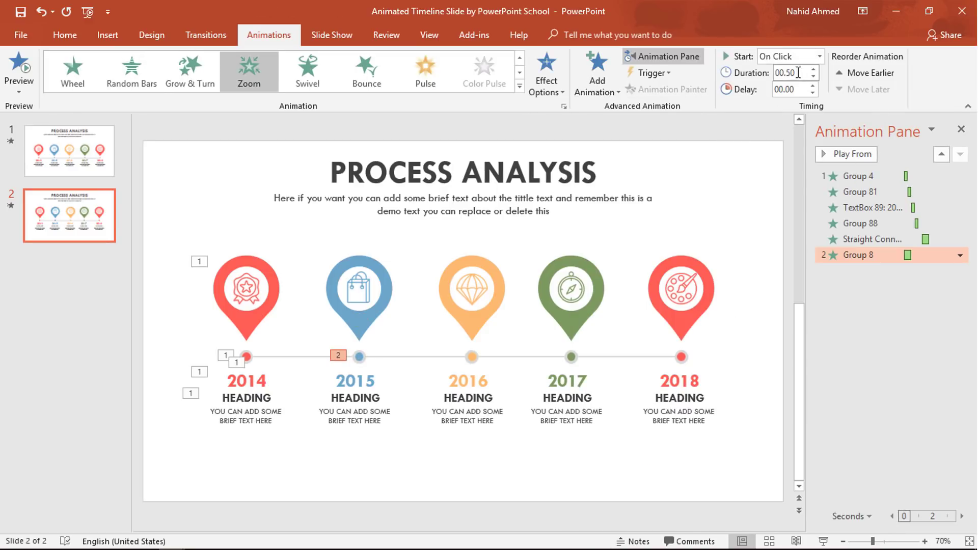
click(819, 57)
click(812, 97)
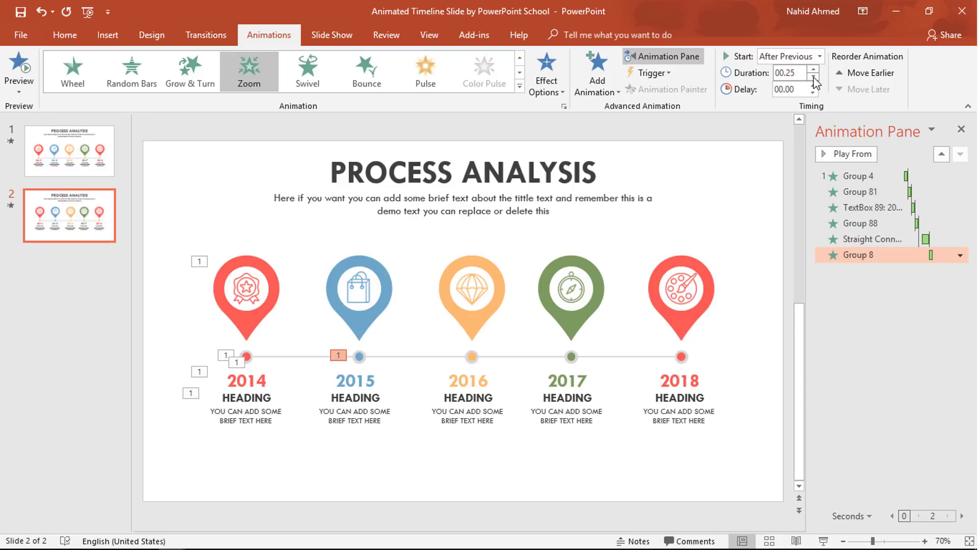
- Make the blue 2015 pin zoom in After Previous over 0.25 seconds
click(383, 294)
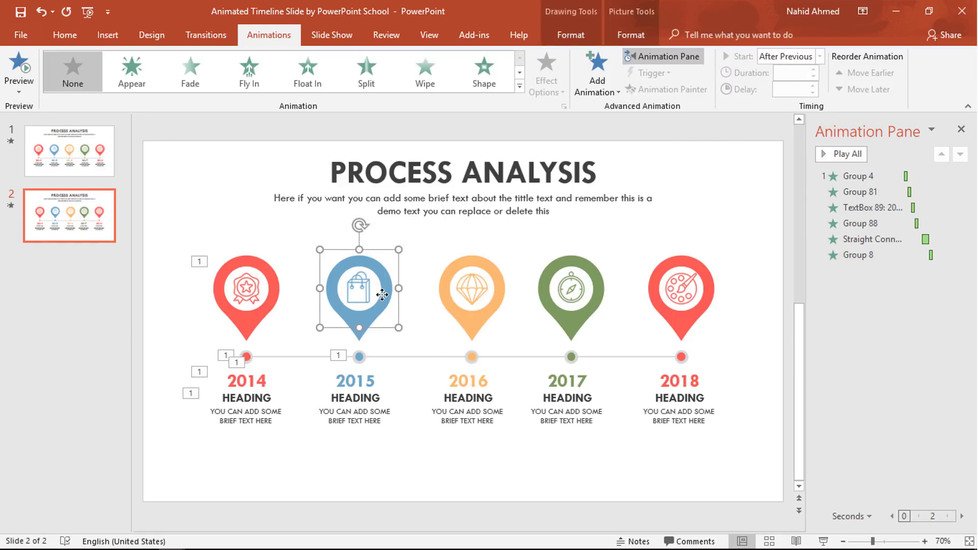
click(599, 93)
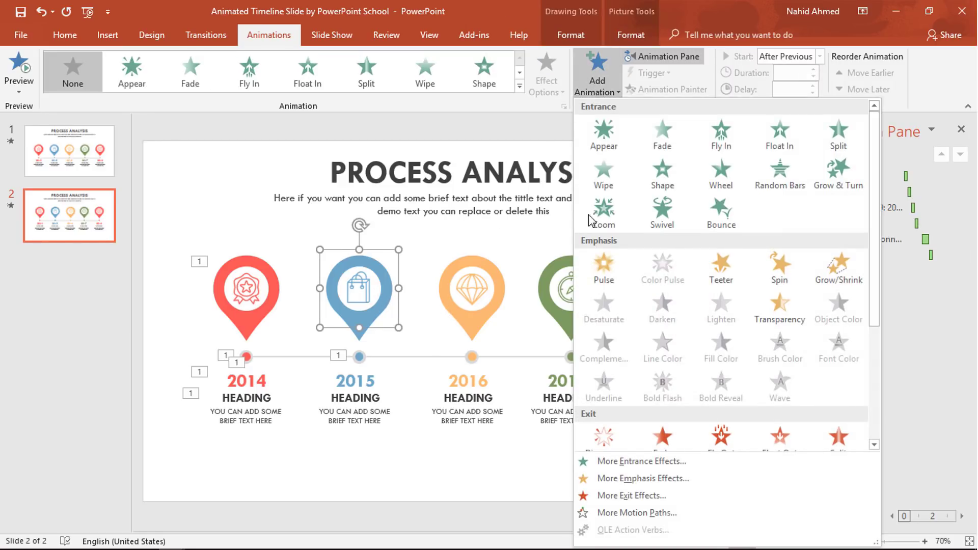
click(617, 222)
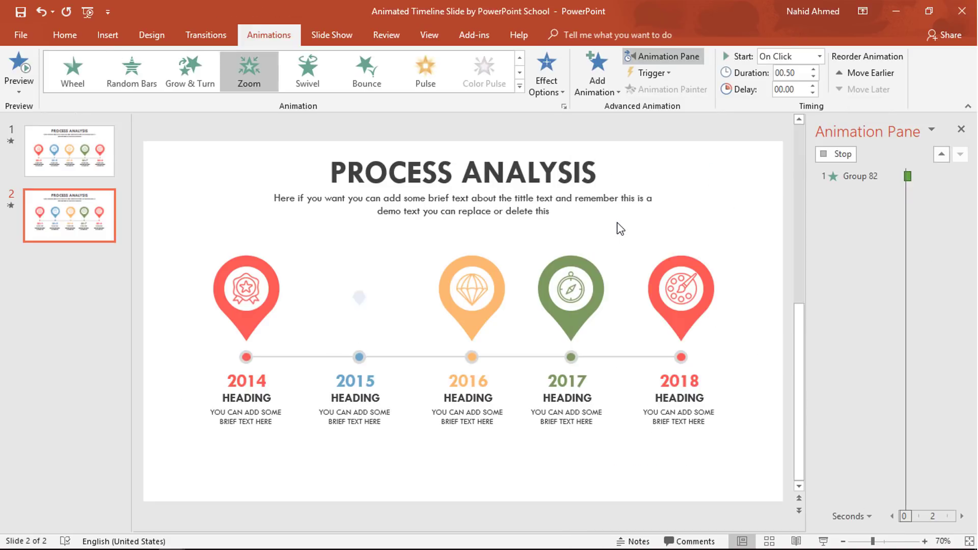
click(820, 56)
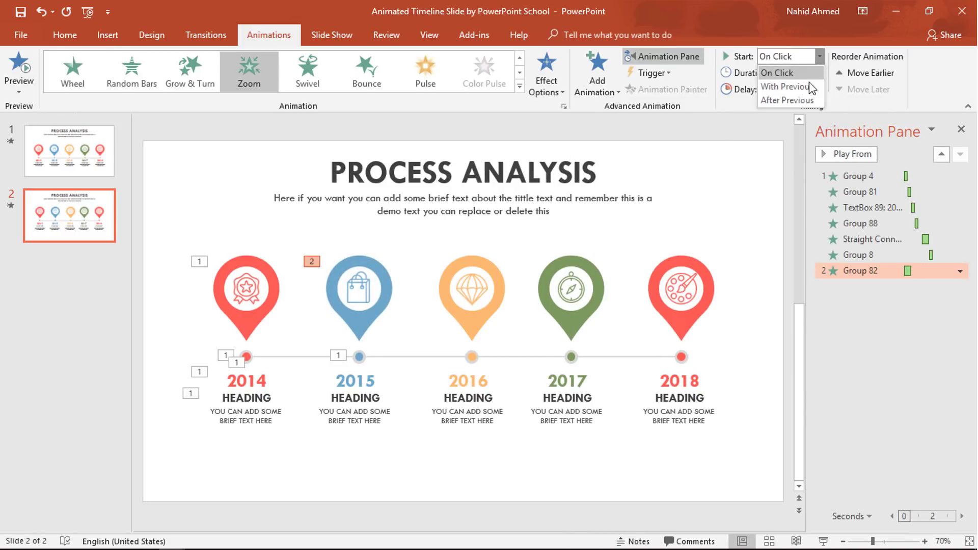
click(782, 98)
click(813, 77)
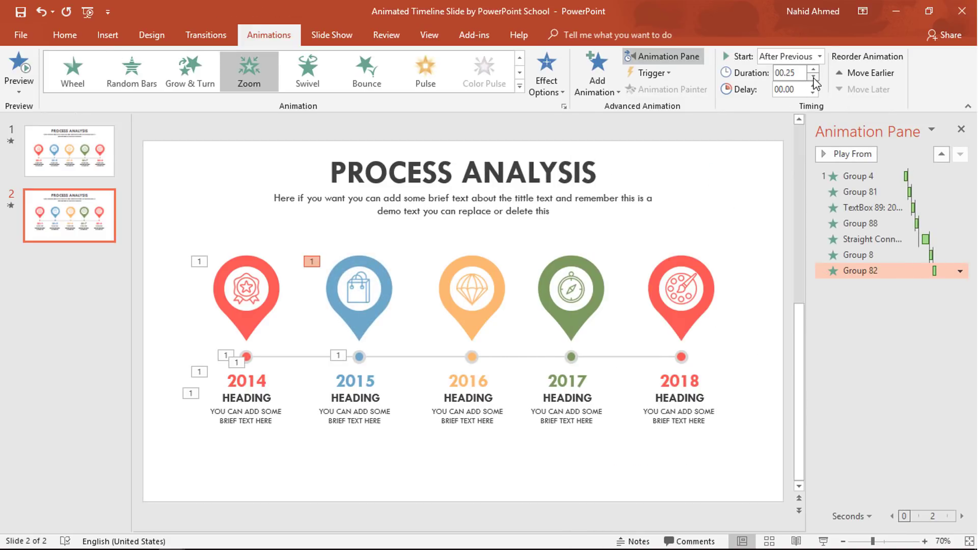
- Make the 2015 year zoom in After Previous over 0.25 seconds
click(381, 382)
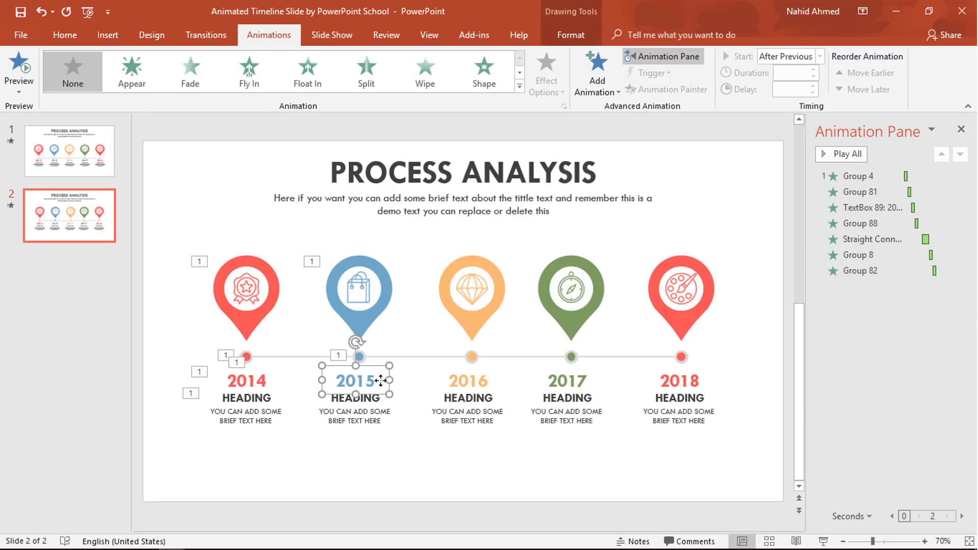
click(597, 78)
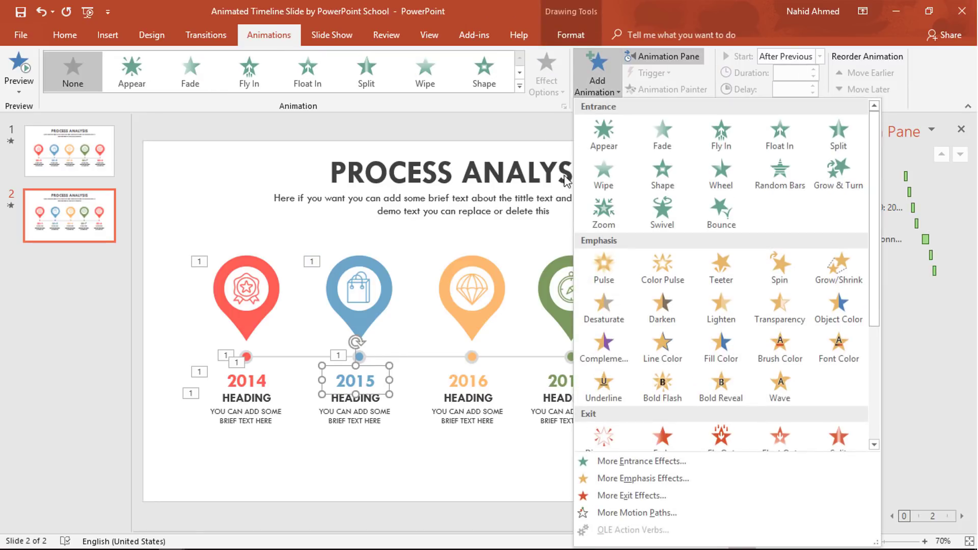
click(613, 224)
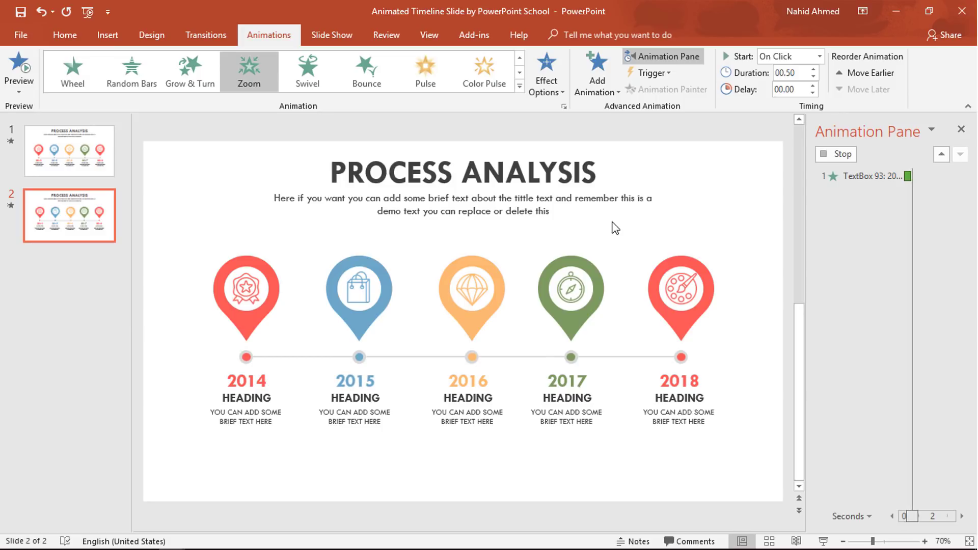
click(821, 58)
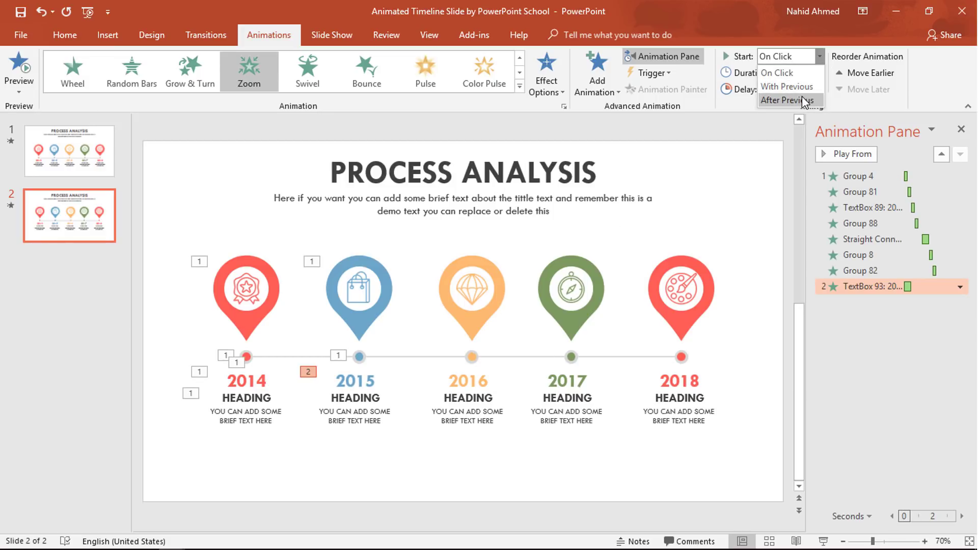
click(802, 96)
click(813, 77)
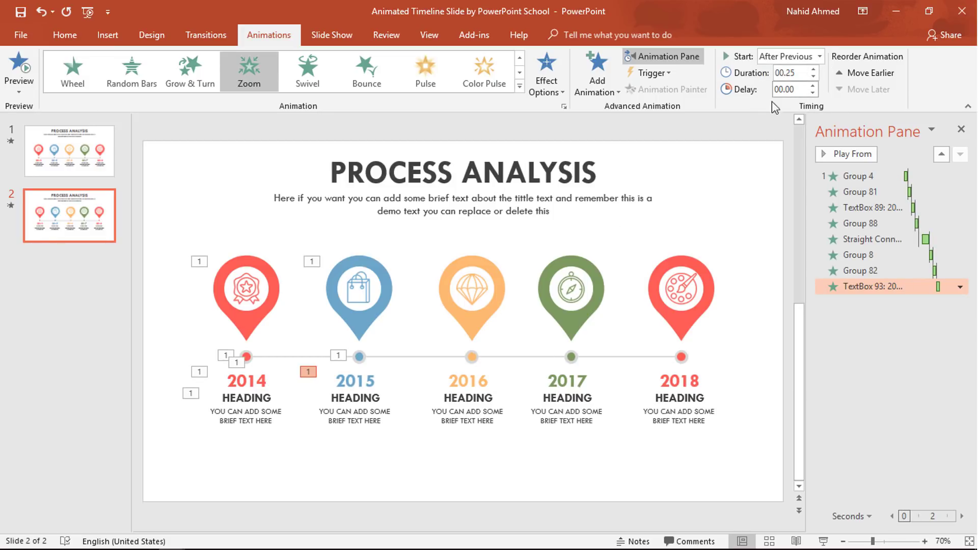
- Give the 2015 heading-and-caption block a Float In entrance After Previous
click(387, 402)
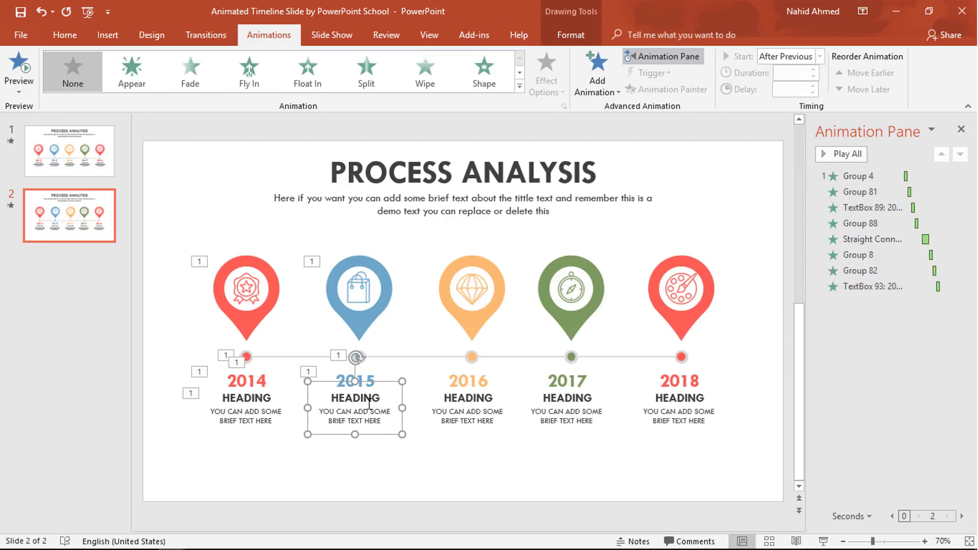
click(590, 84)
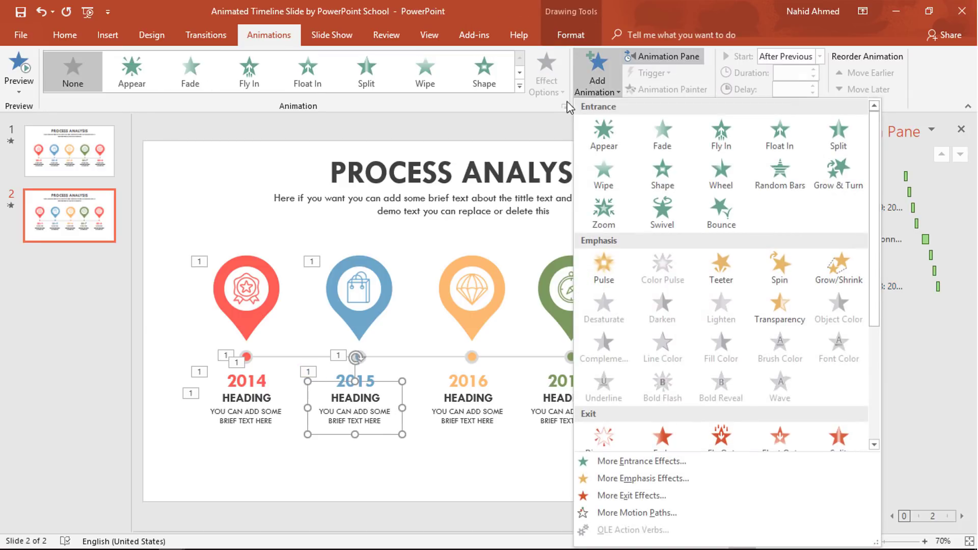
click(776, 138)
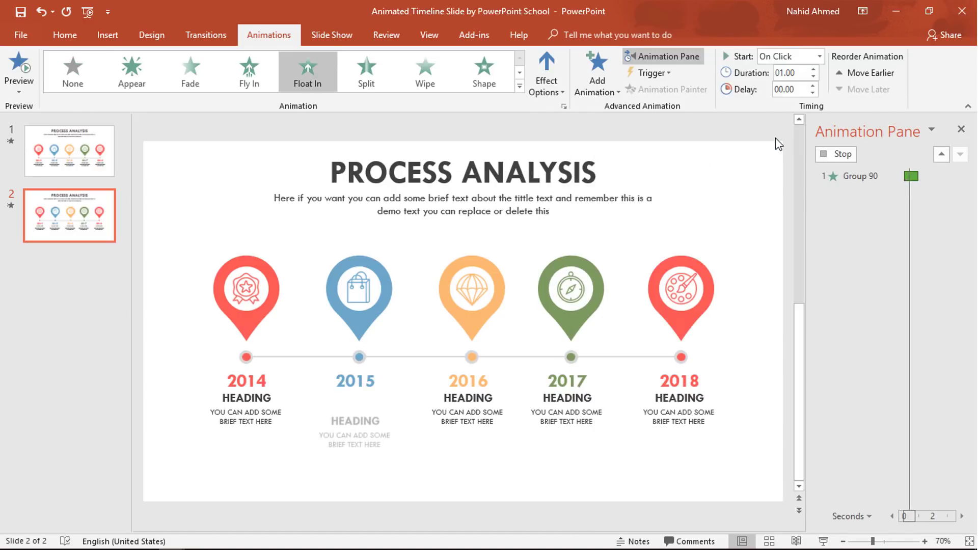
click(819, 56)
click(810, 97)
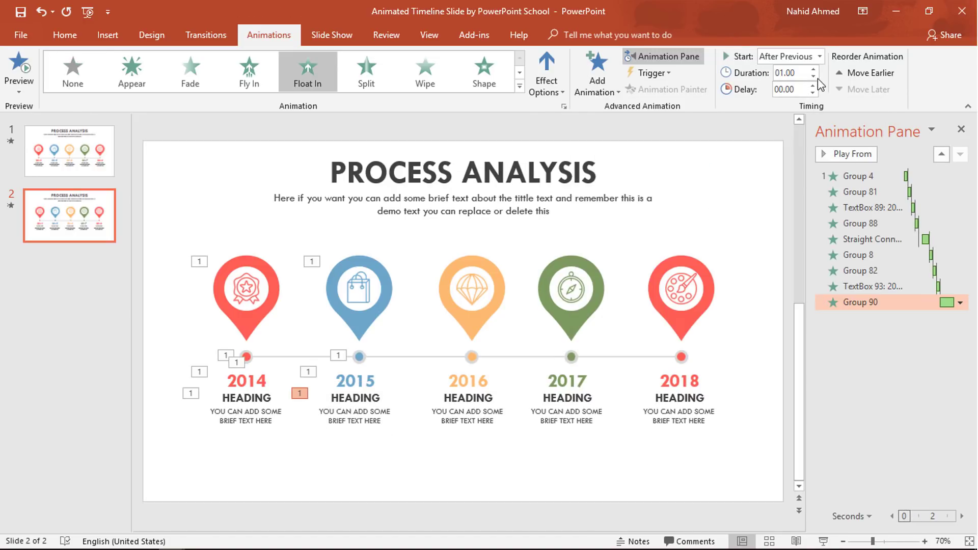